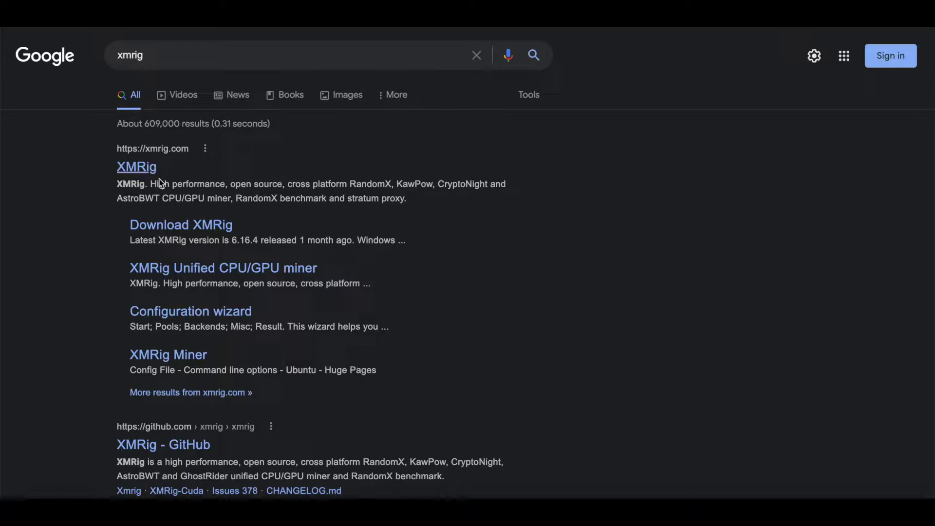
- Open the XMRig download page for version 6.16.4 from the xmrig.com search result
scroll(180, 251, down, 2)
scroll(180, 249, up, 2)
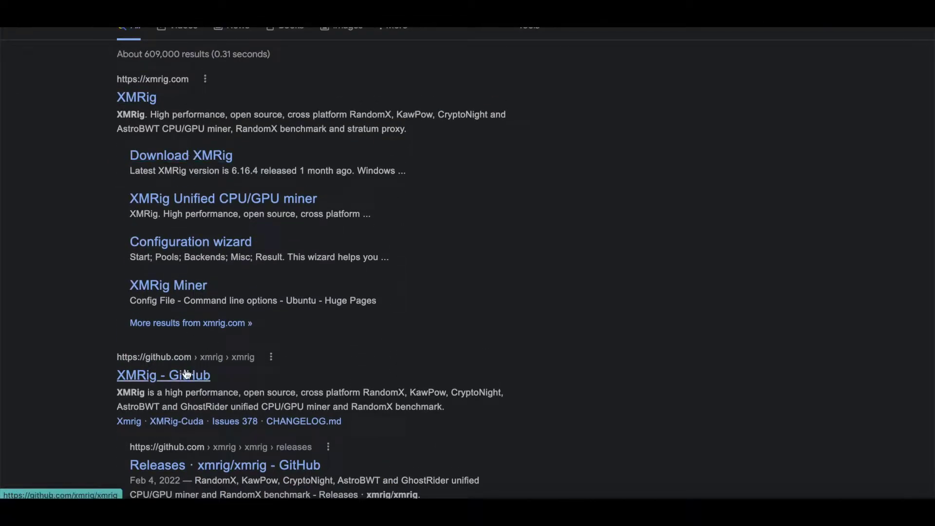
click(214, 156)
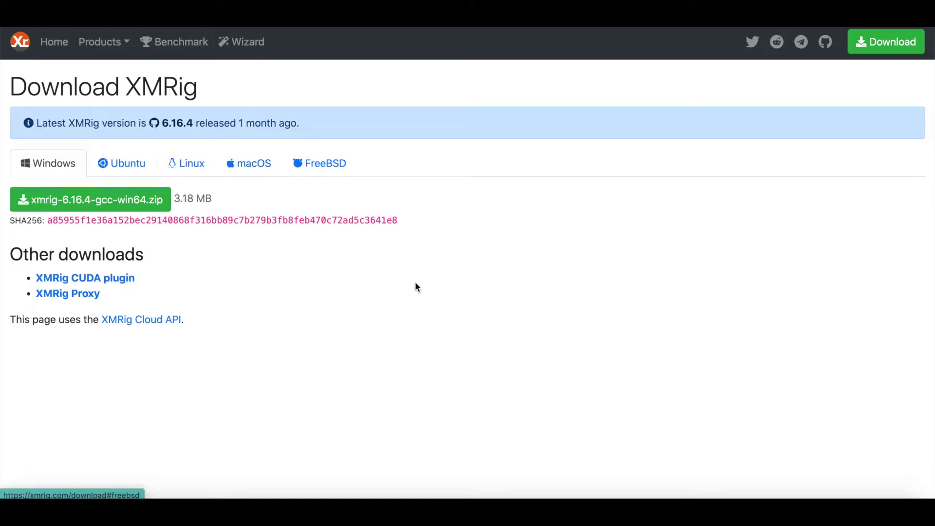
- Show the macOS download options on the XMRig website
click(244, 164)
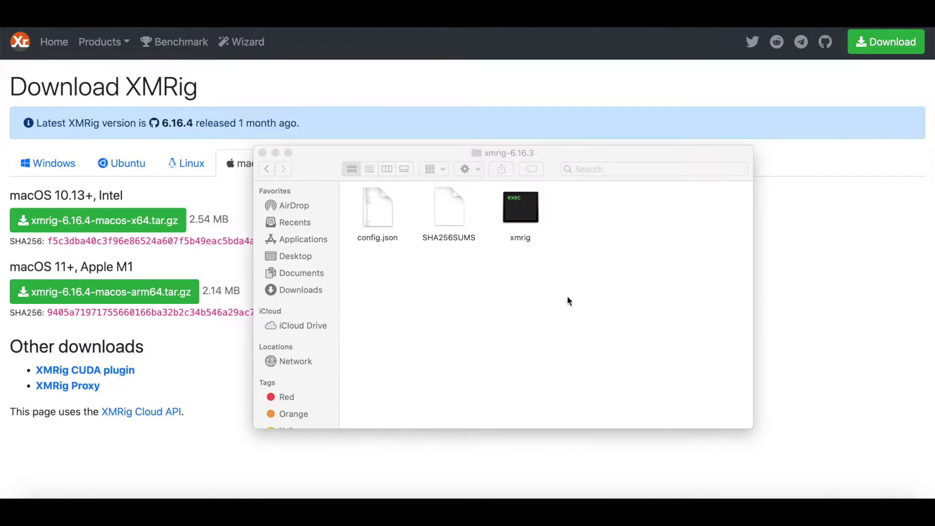
- Put the xmrig-6.16.3 folder aside and go back to the browser to search 'monero wallet'
click(557, 151)
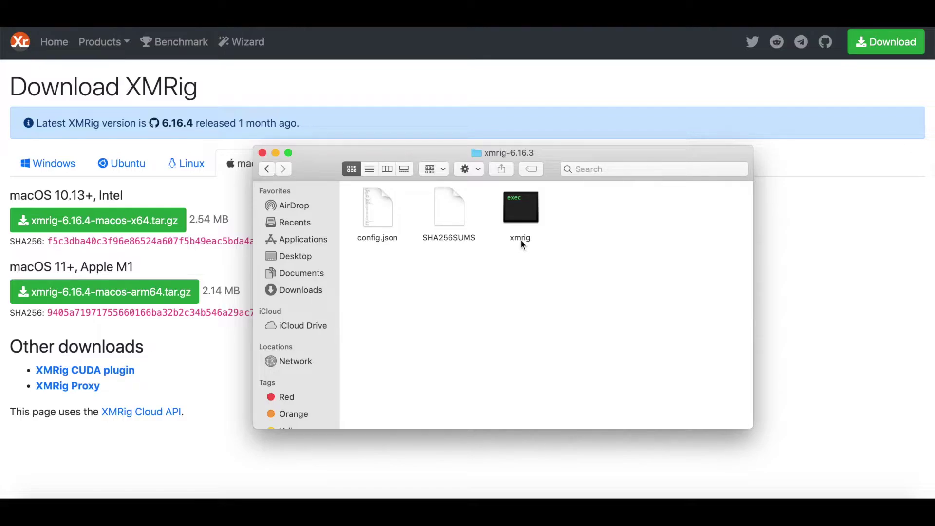
click(494, 89)
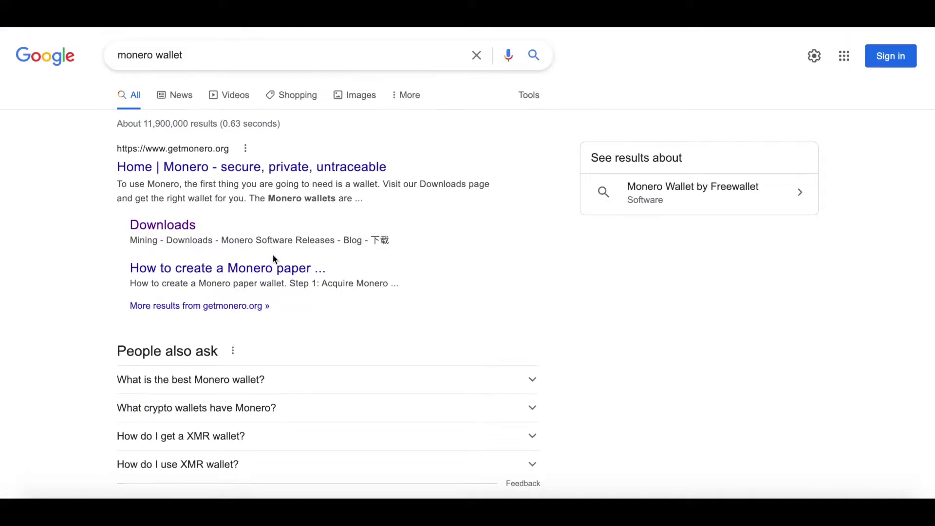
- Download the Mac OS X 64-bit monero-gui .dmg from getmonero.org's Downloads section
click(151, 226)
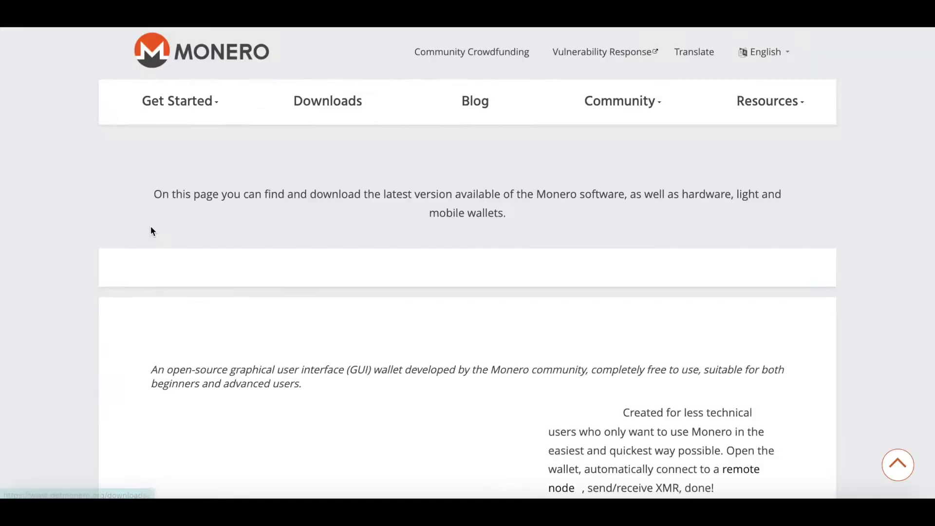
scroll(351, 268, down, 5)
scroll(351, 272, down, 3)
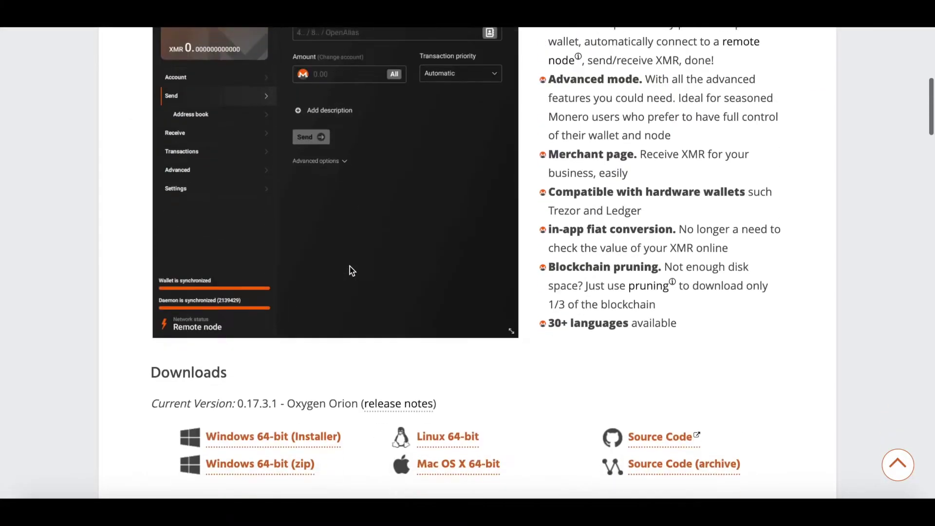
scroll(352, 272, down, 1)
scroll(350, 266, down, 2)
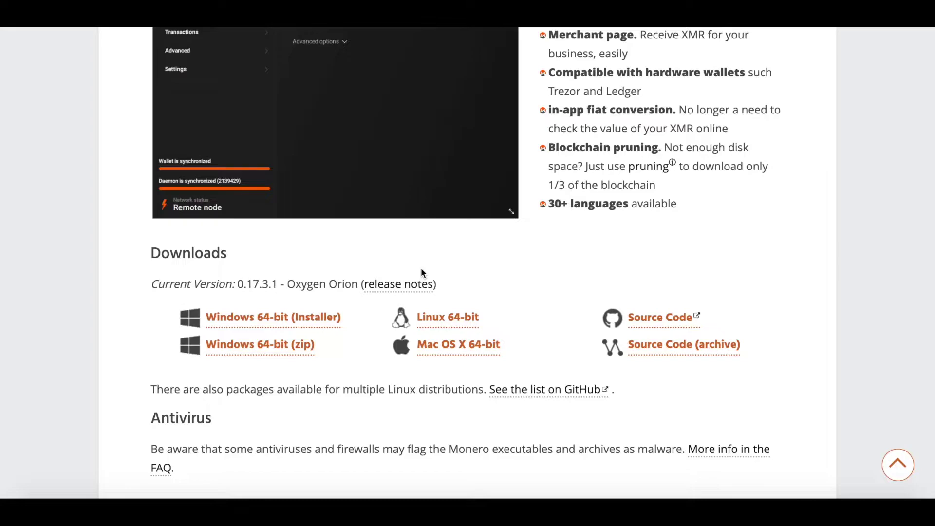
click(466, 352)
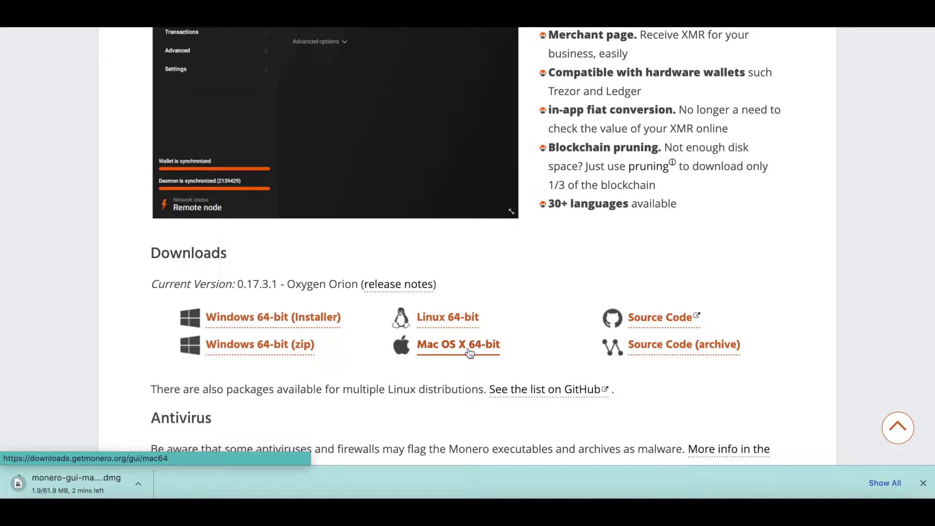
scroll(578, 451, up, 1)
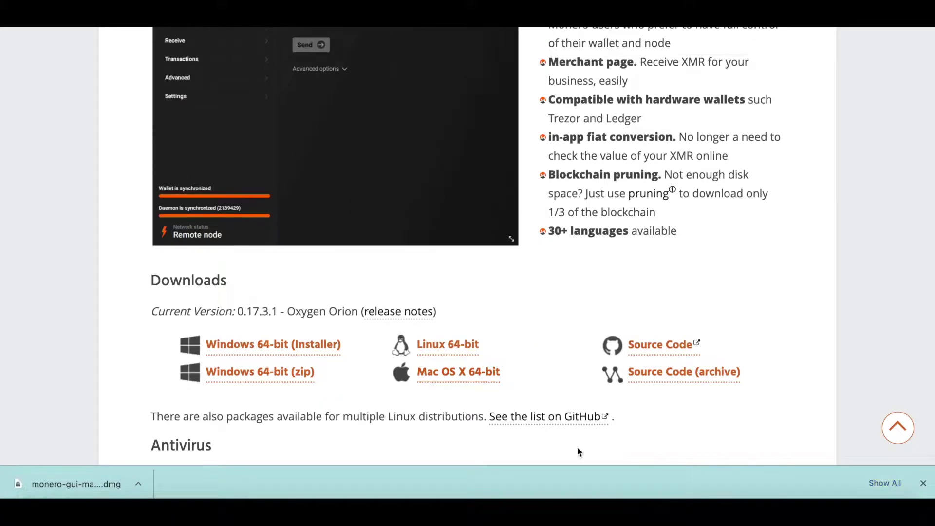
- Open the downloaded Monero .dmg and launch the monero-wallet-gui app
click(35, 511)
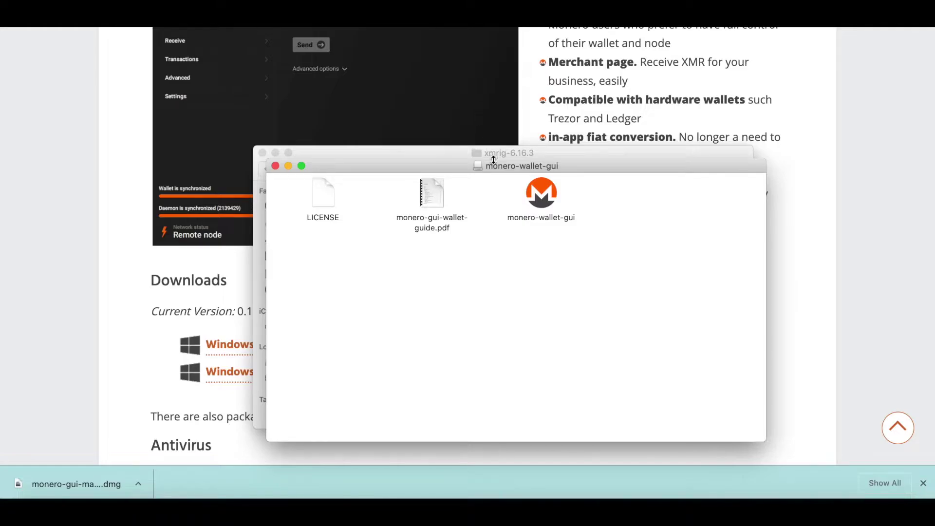
double_click(542, 192)
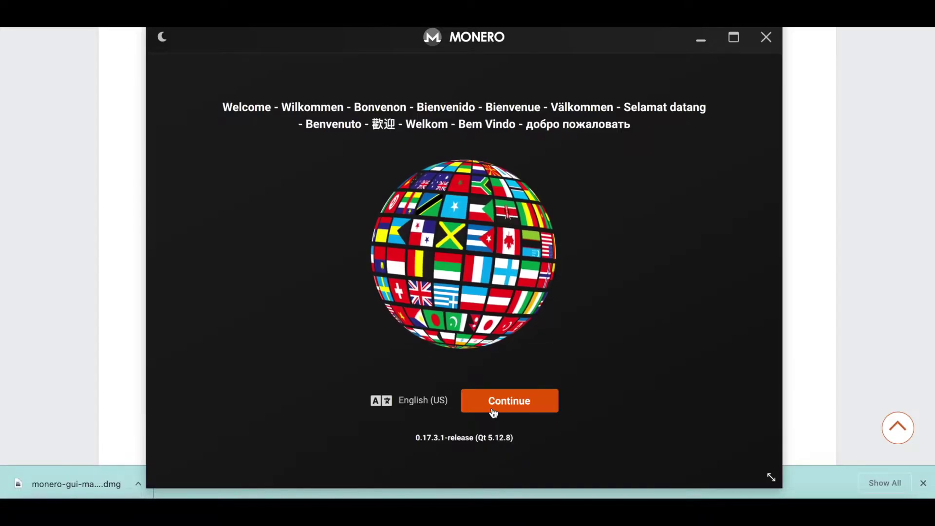
- Keep English (US), choose simple mode and accept the third-party server privacy notice
click(493, 413)
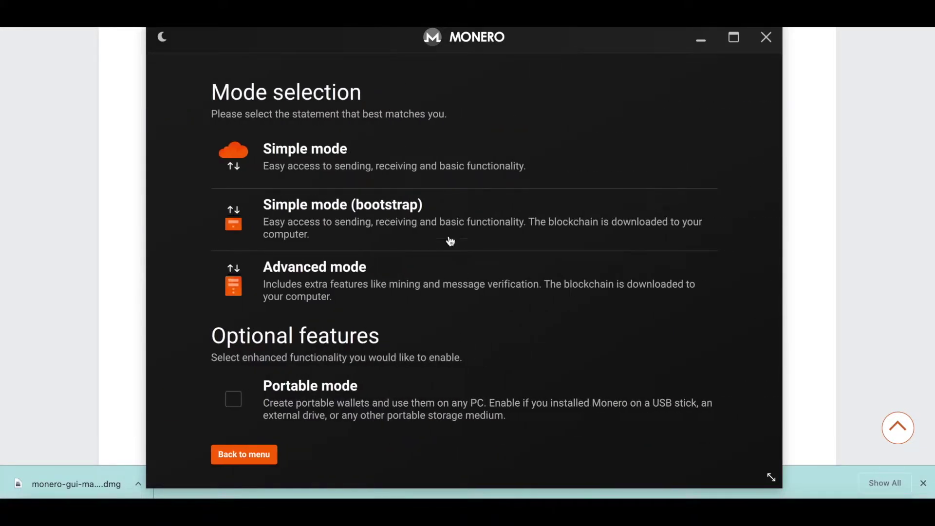
scroll(328, 226, down, 2)
scroll(328, 226, up, 2)
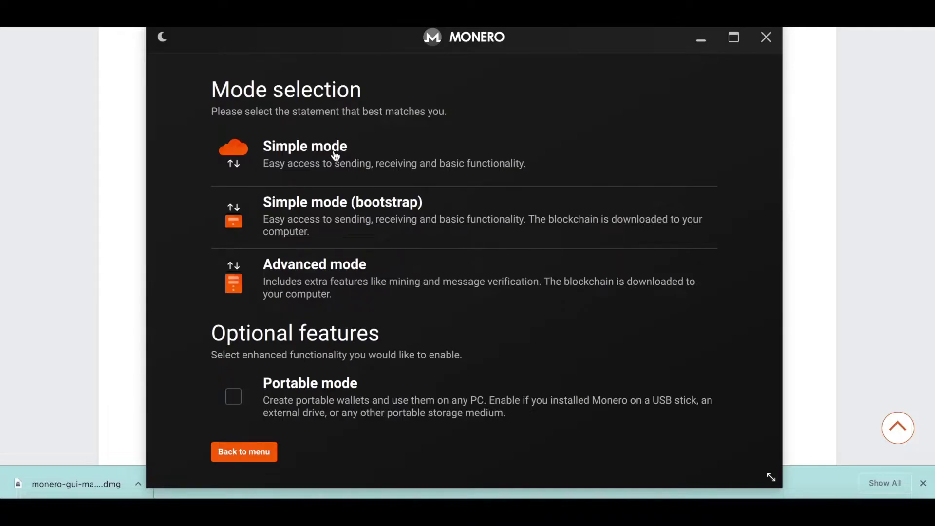
click(336, 156)
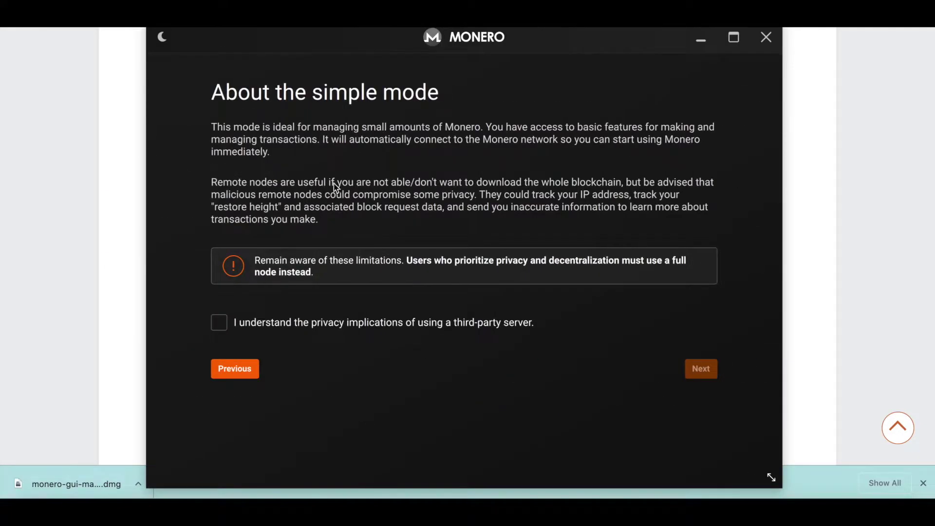
click(323, 325)
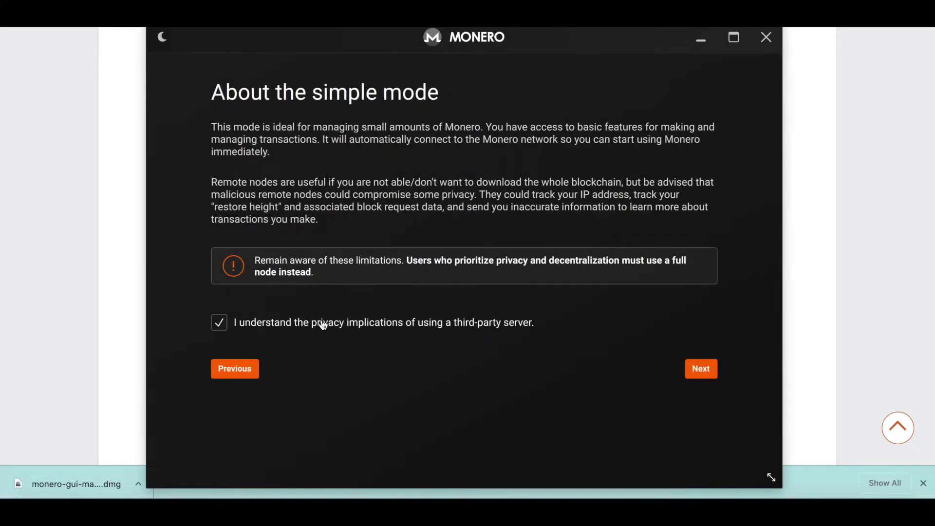
click(708, 372)
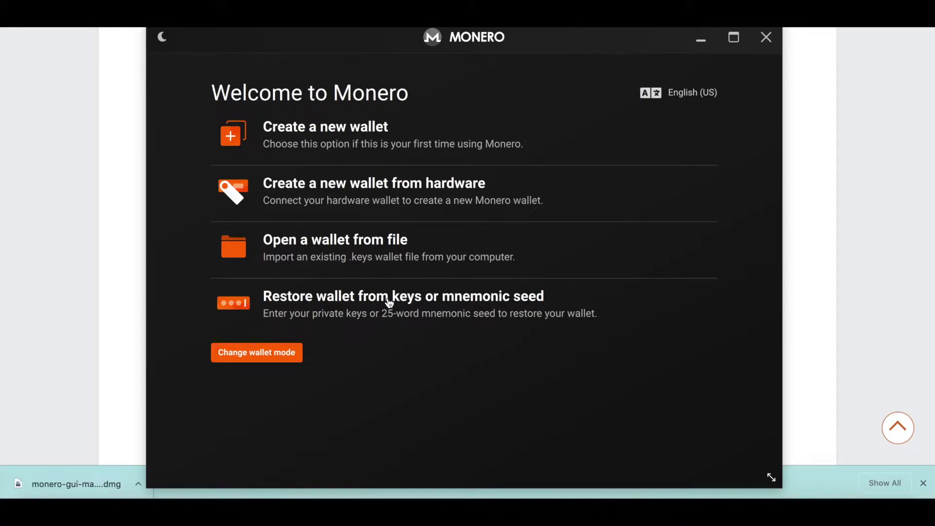
click(391, 130)
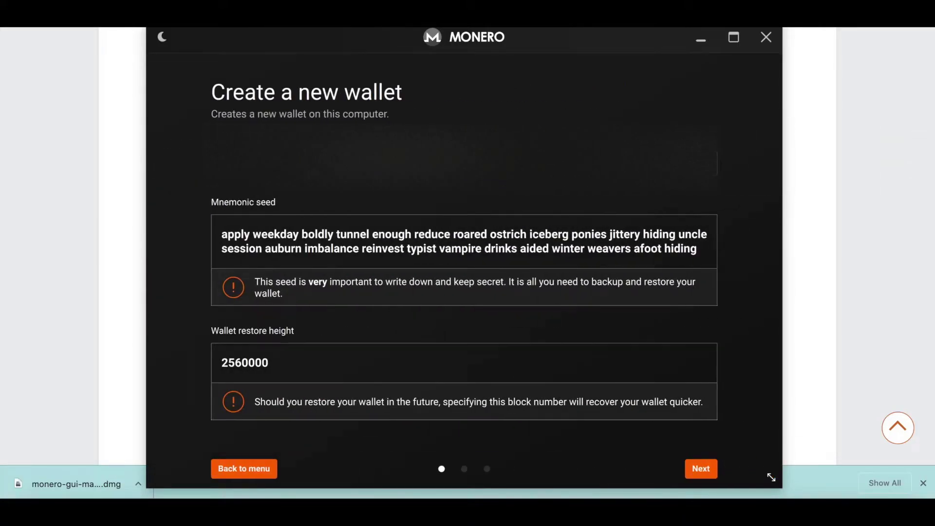
scroll(402, 191, down, 2)
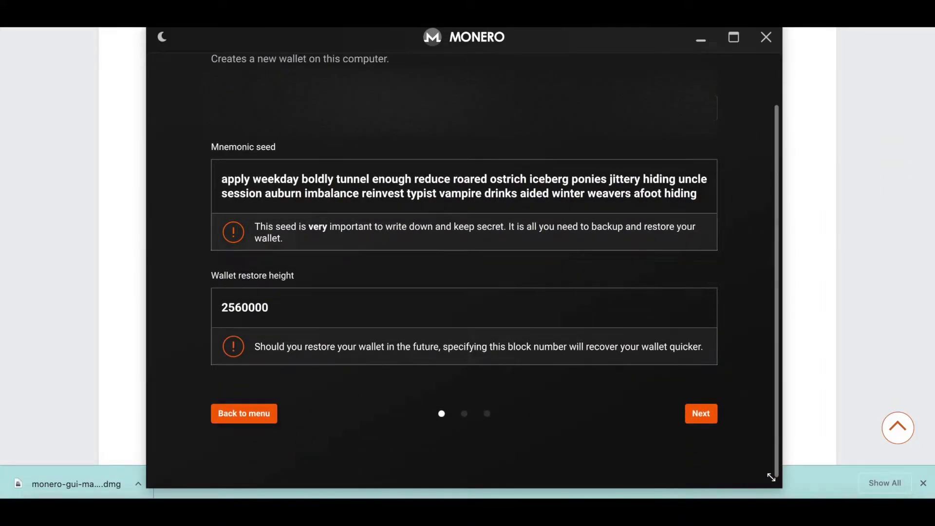
scroll(297, 110, up, 2)
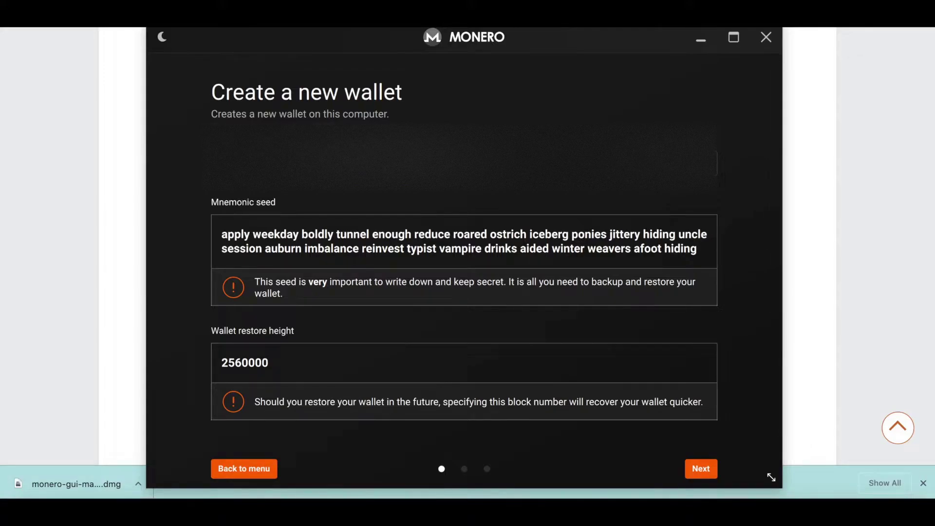
scroll(322, 219, down, 2)
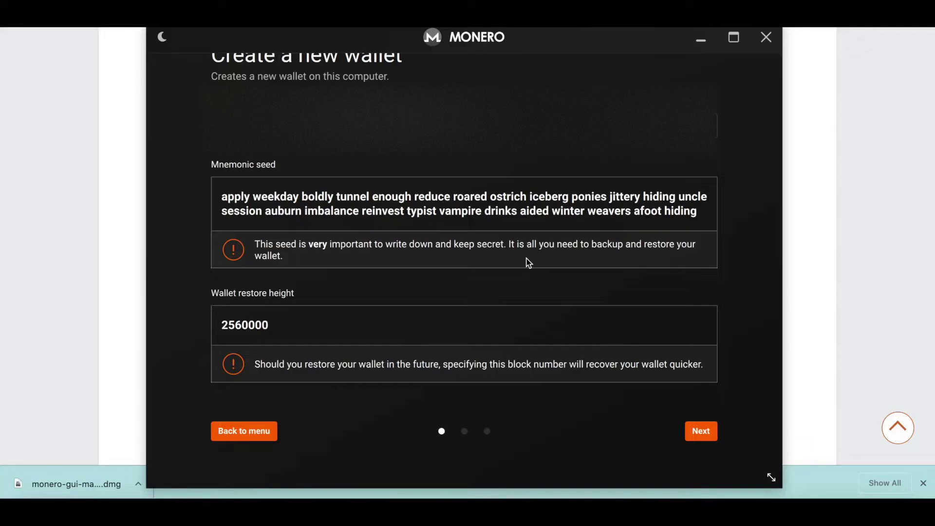
click(702, 431)
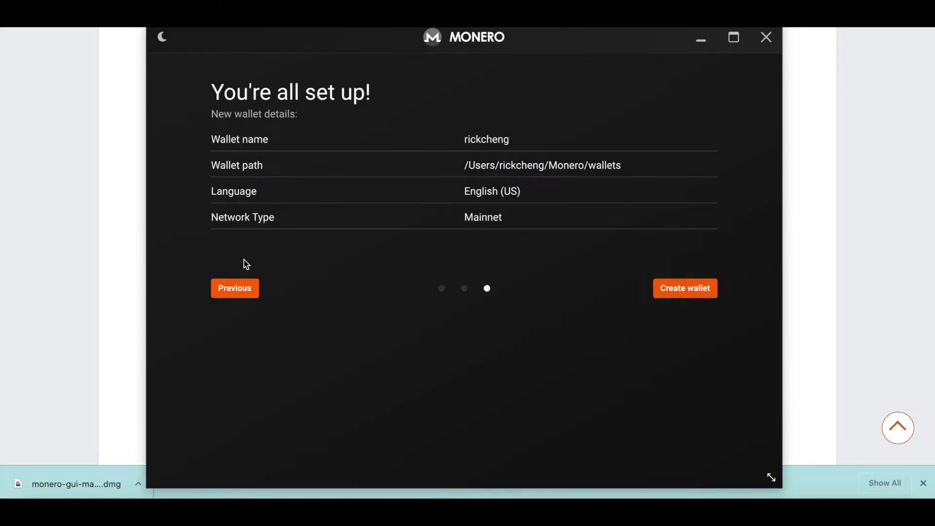
click(244, 291)
- Return to the welcome menu and begin restoring a wallet from its 25-word mnemonic seed
click(254, 468)
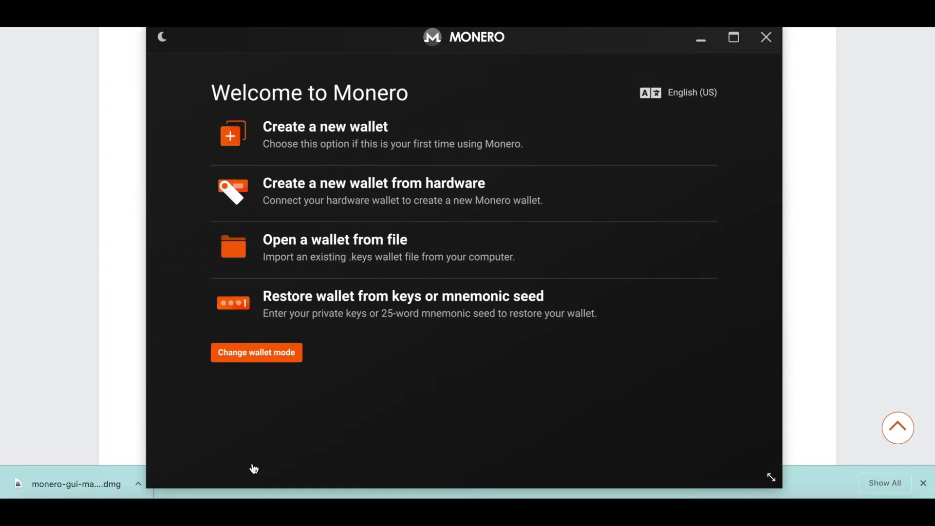
click(316, 305)
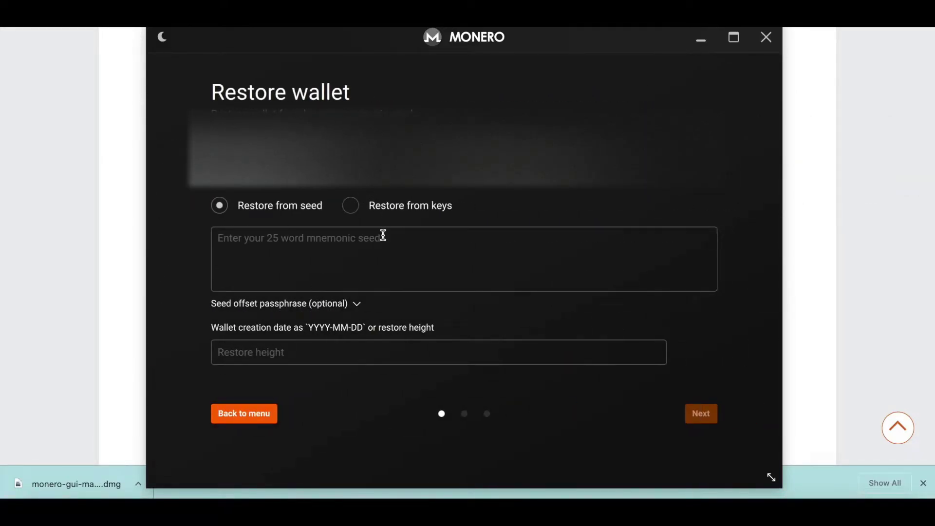
click(365, 242)
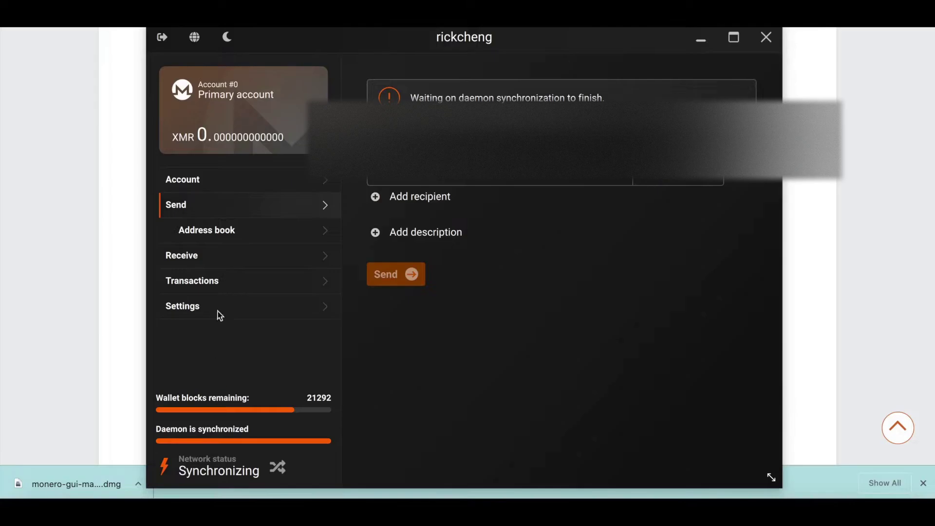
- Copy the wallet's primary receive address, then bring the xmrig-6.16.3 folder forward
click(242, 258)
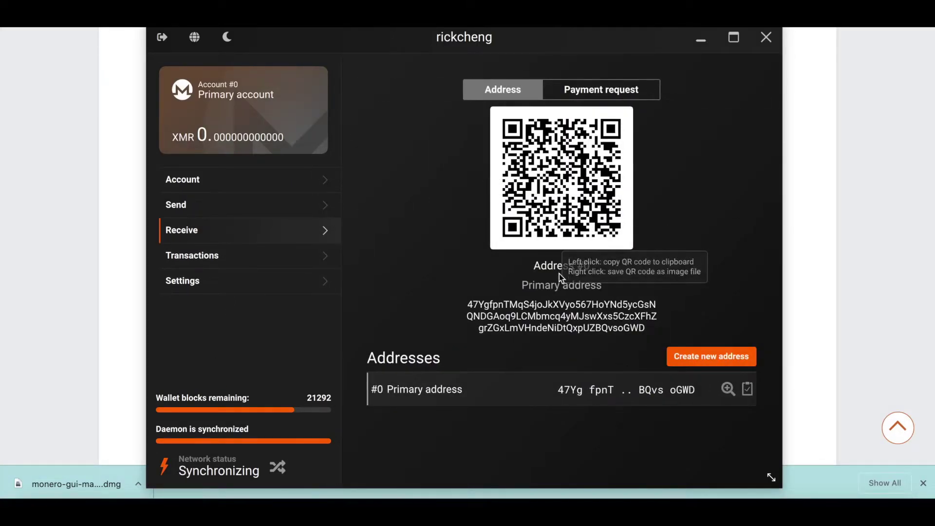
click(565, 320)
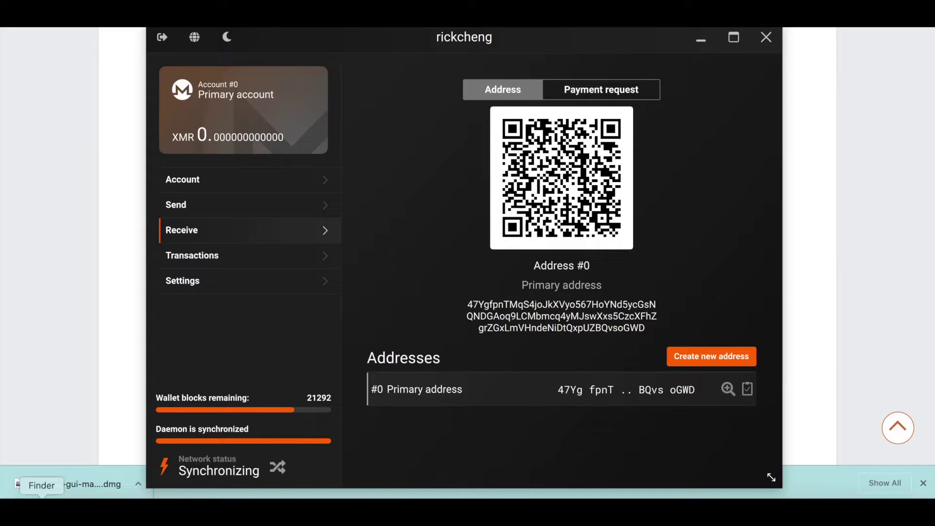
click(42, 511)
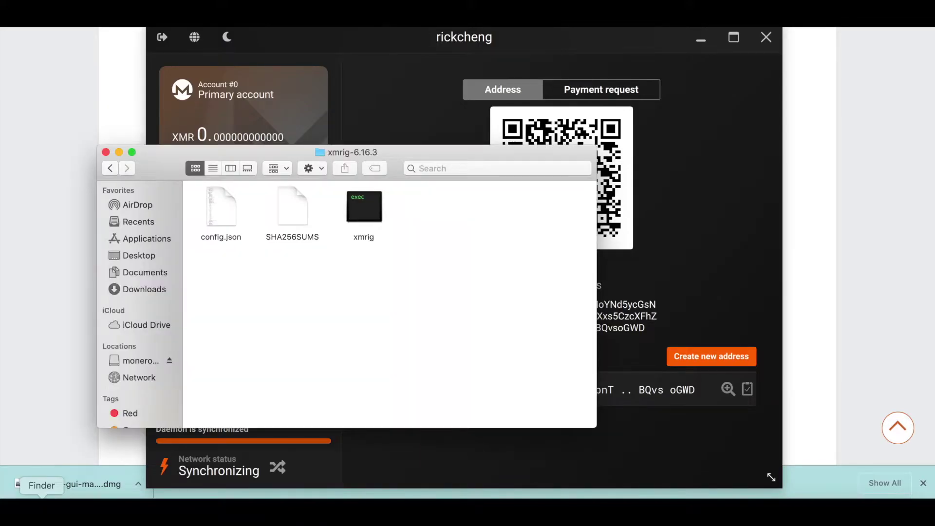
- Open config.json in TextEdit and scroll to the pools entry with rx.unmineable.com:3333 and algo rx/0
double_click(221, 203)
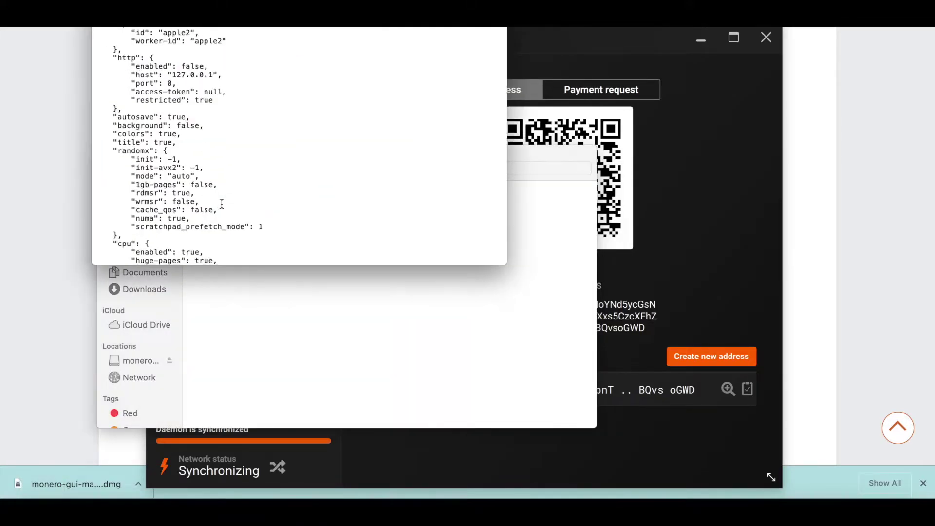
scroll(292, 160, down, 3)
drag(306, 11, 310, 93)
scroll(321, 198, down, 5)
scroll(311, 214, up, 10)
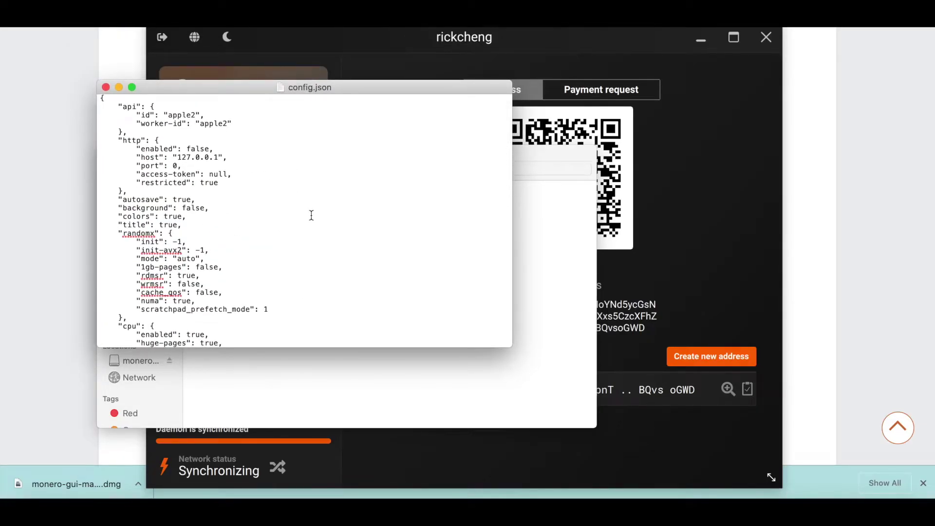
scroll(173, 261, down, 15)
scroll(173, 261, down, 10)
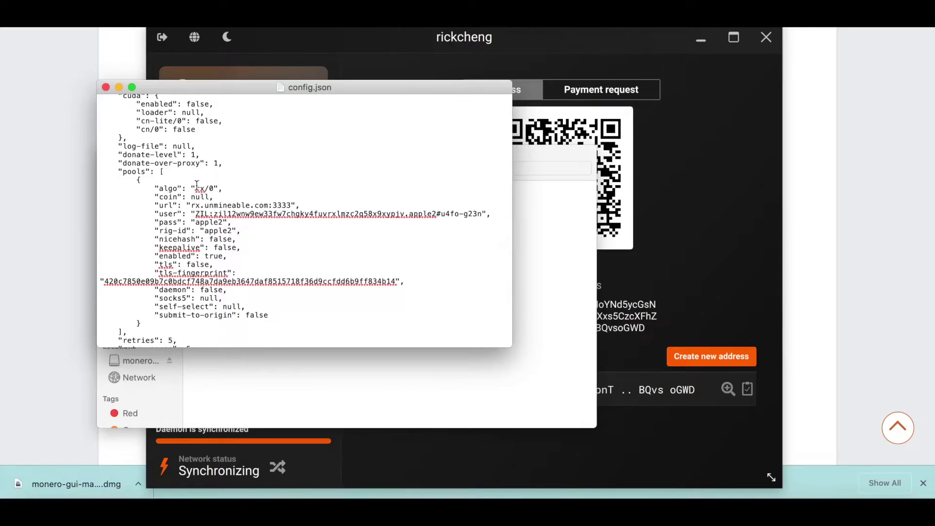
scroll(198, 191, down, 1)
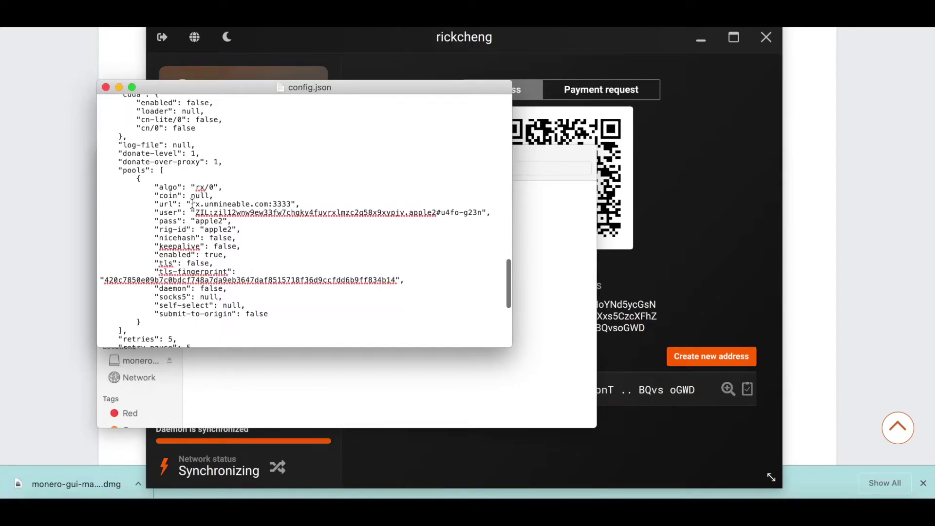
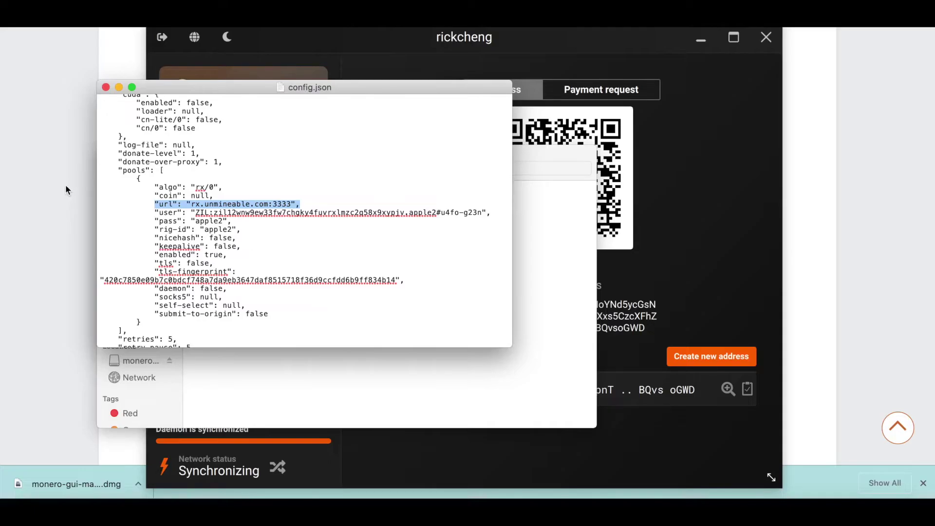
- Bring the browser's Monero downloads page in front of TextEdit and the wallet
click(68, 185)
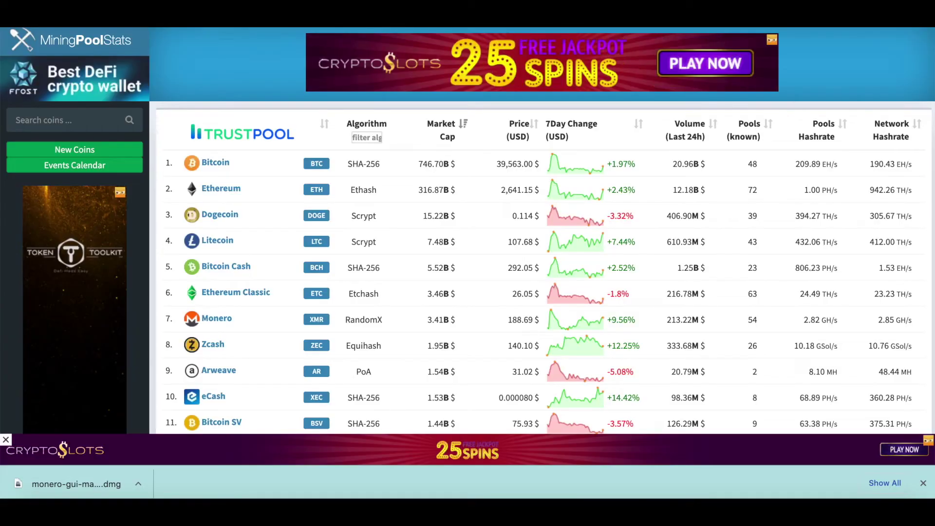
- Open MiningPoolStats' Monero pool list and browse pools like minexmr.com and supportxmr.com
scroll(291, 171, down, 2)
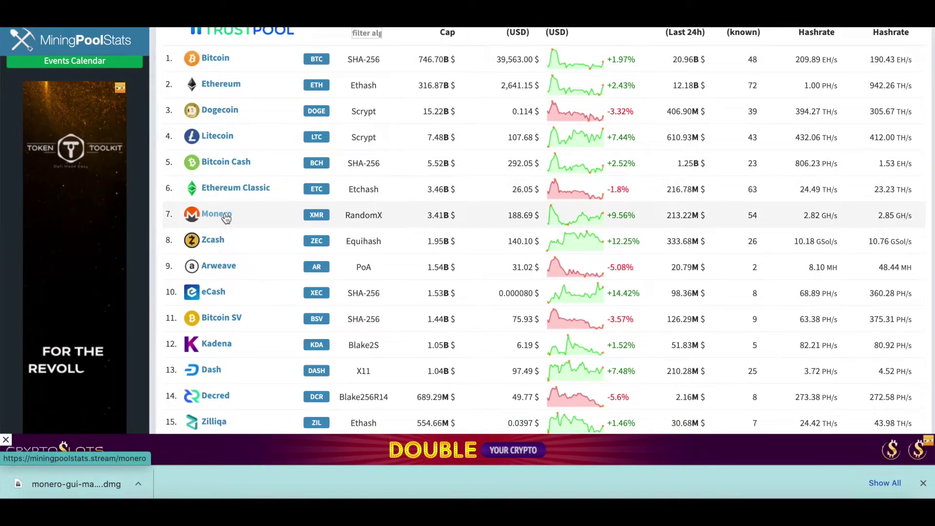
click(226, 217)
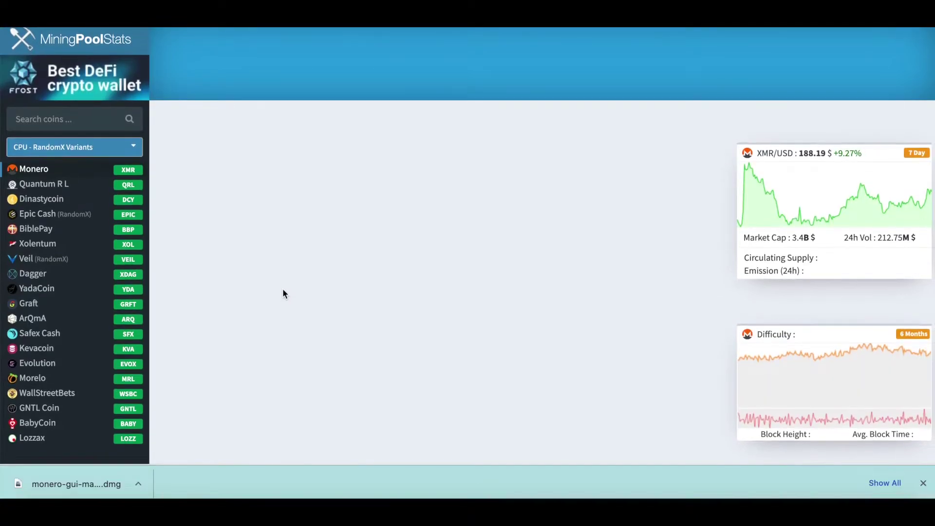
scroll(325, 343, down, 3)
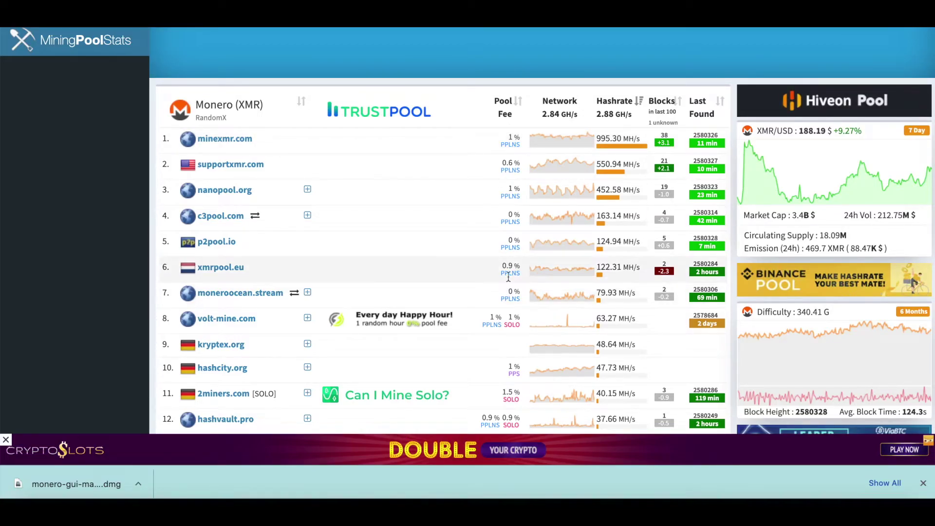
scroll(509, 276, down, 1)
scroll(508, 276, down, 2)
scroll(509, 276, up, 3)
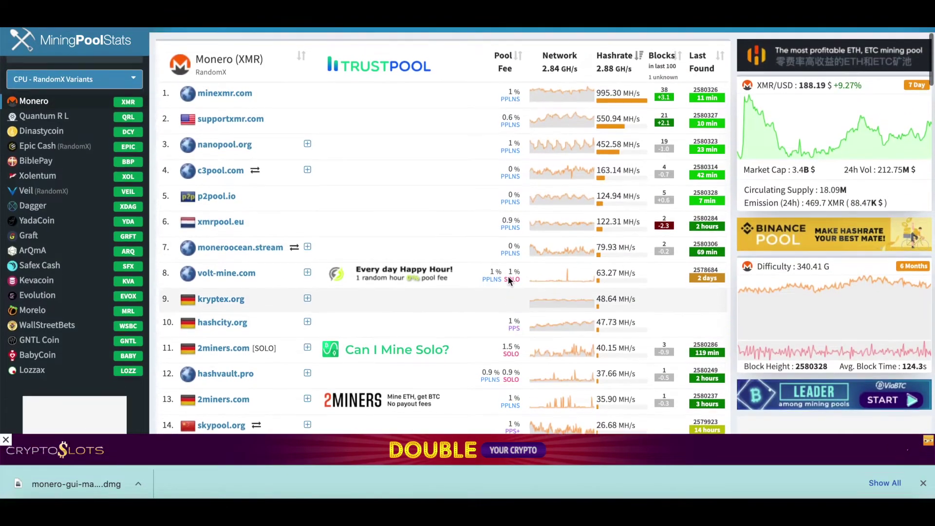
scroll(509, 276, down, 5)
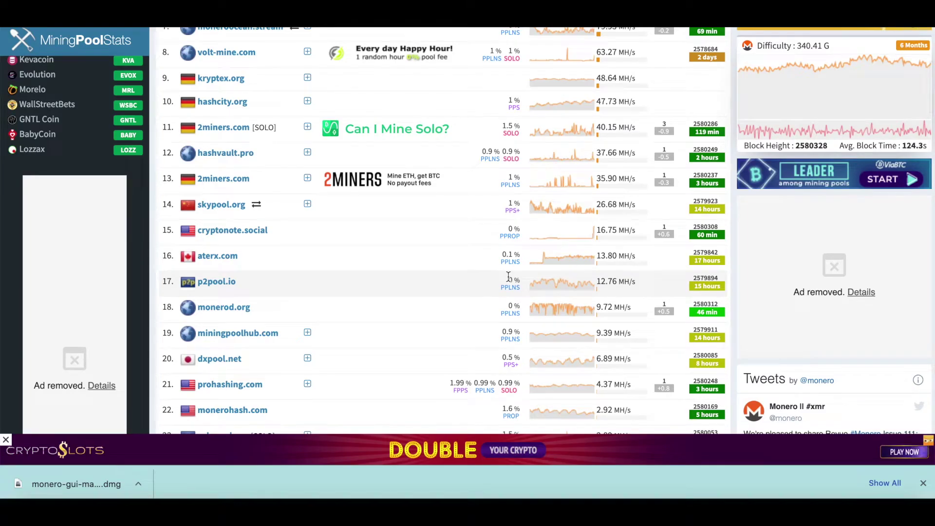
scroll(508, 276, down, 2)
scroll(508, 277, up, 3)
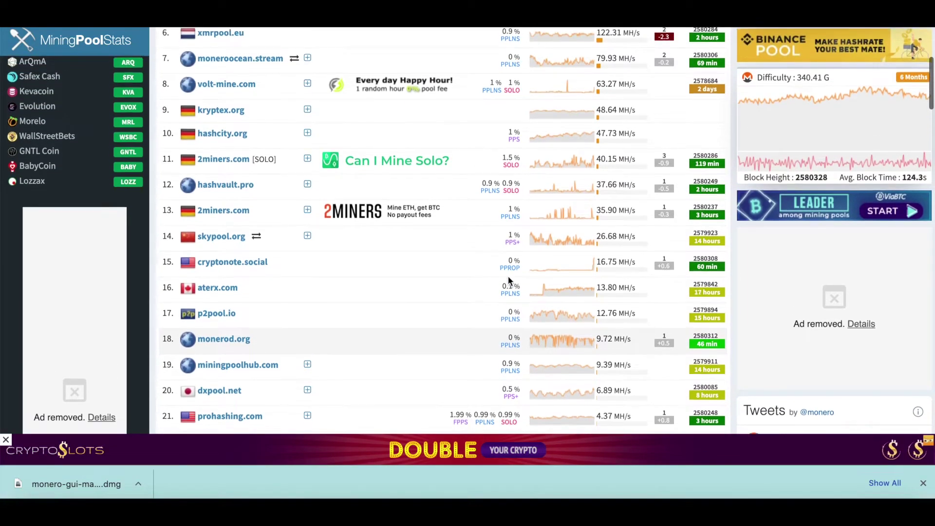
scroll(507, 276, up, 5)
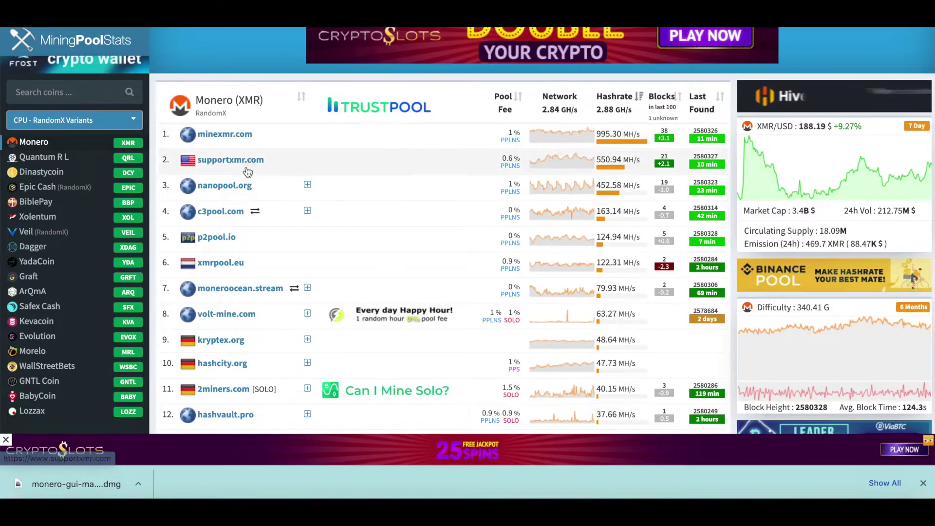
- Replace config.json's pool url rx.unmineable.com:3333 with the gulf.moneroocean.stream host from moneroocean.stream
click(234, 289)
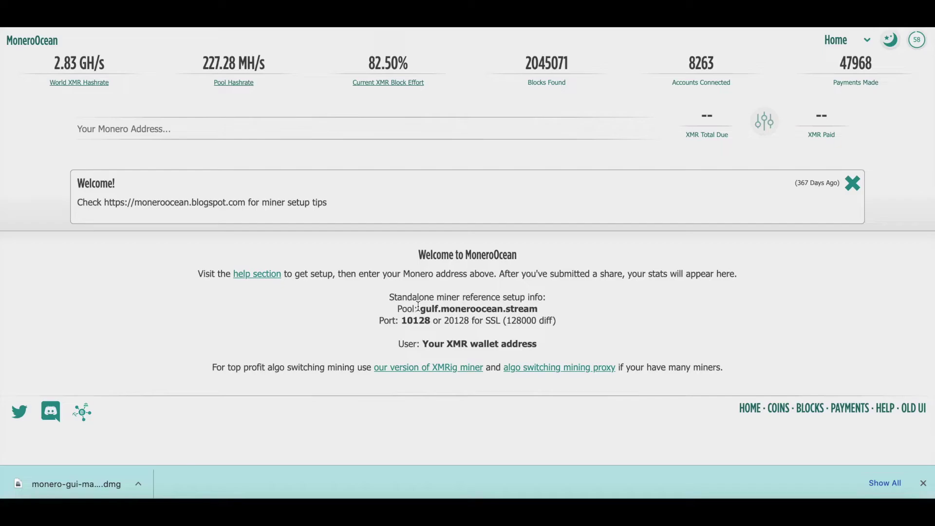
drag(422, 309, 536, 312)
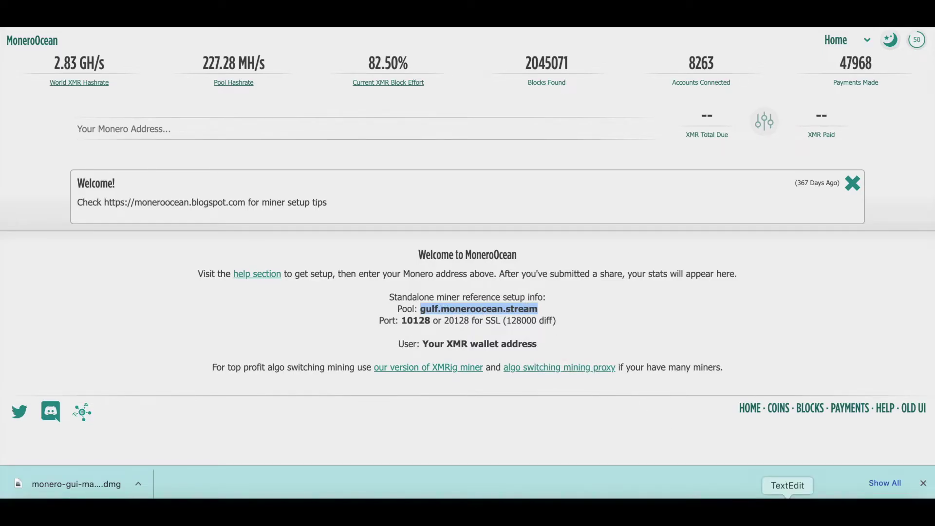
click(785, 509)
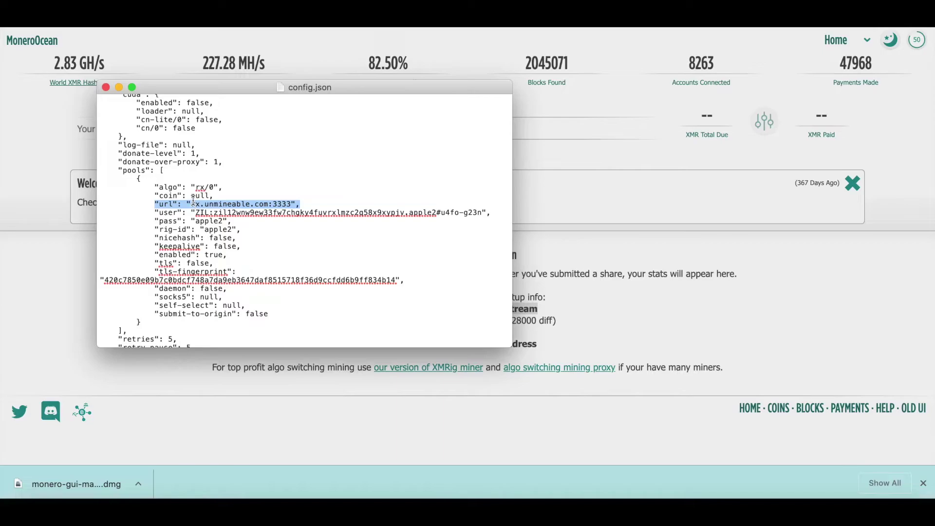
click(292, 204)
key(BackSpace)
key(BackSpace)
key(BackSpace)
key(BackSpace)
key(BackSpace)
key(BackSpace)
key(BackSpace)
key(BackSpace)
key(BackSpace)
key(BackSpace)
key(BackSpace)
key(BackSpace)
key(BackSpace)
key(BackSpace)
key(BackSpace)
key(BackSpace)
key(BackSpace)
key(BackSpace)
key(BackSpace)
key(BackSpace)
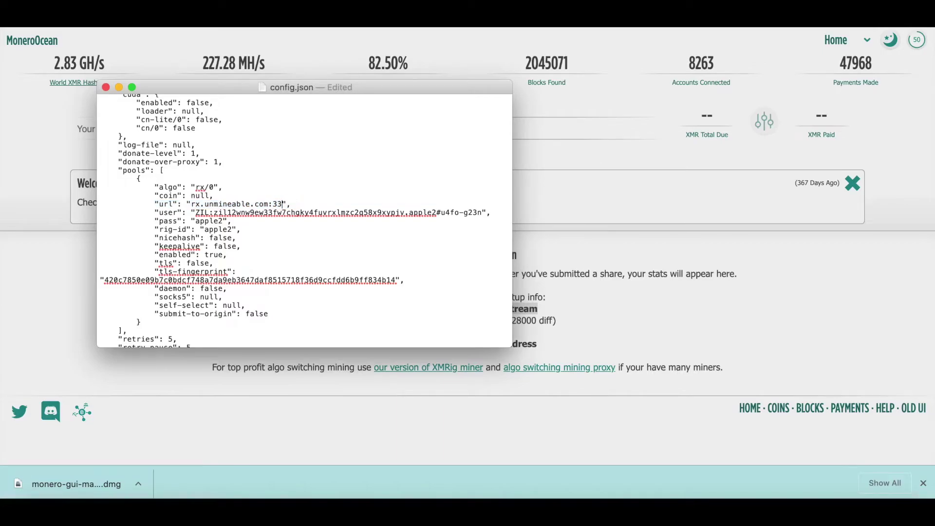
key(BackSpace)
key(BackSpace)
text(gulf.moneroocean.stream:)
- Append port 10128 to the pool url and delete the old user value
click(753, 311)
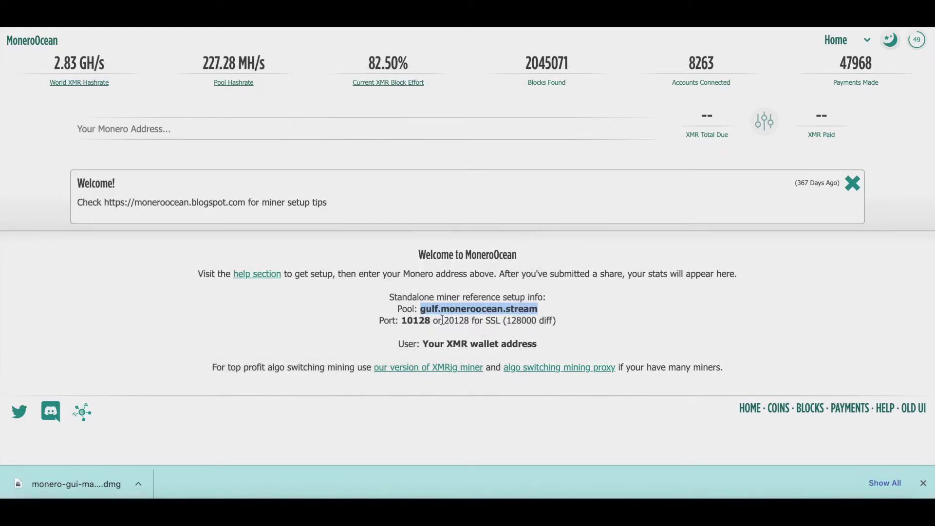
drag(401, 321, 430, 324)
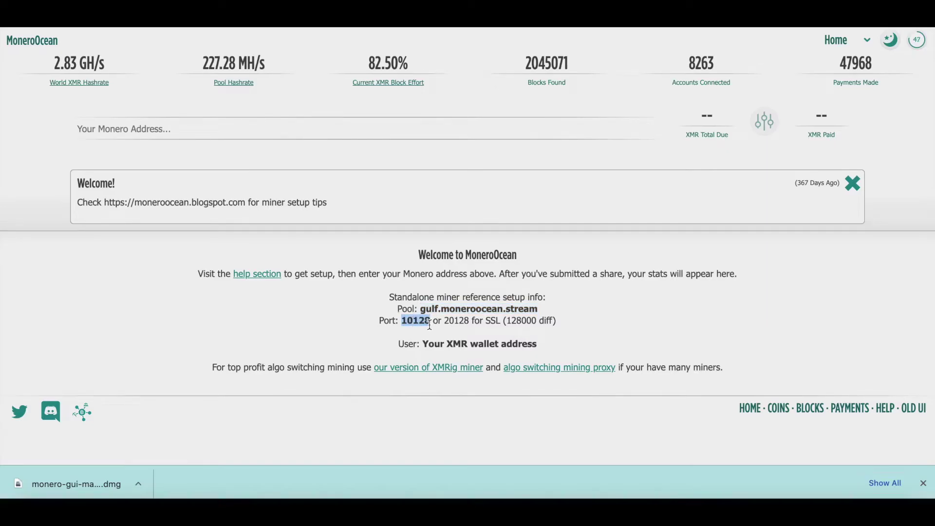
click(789, 510)
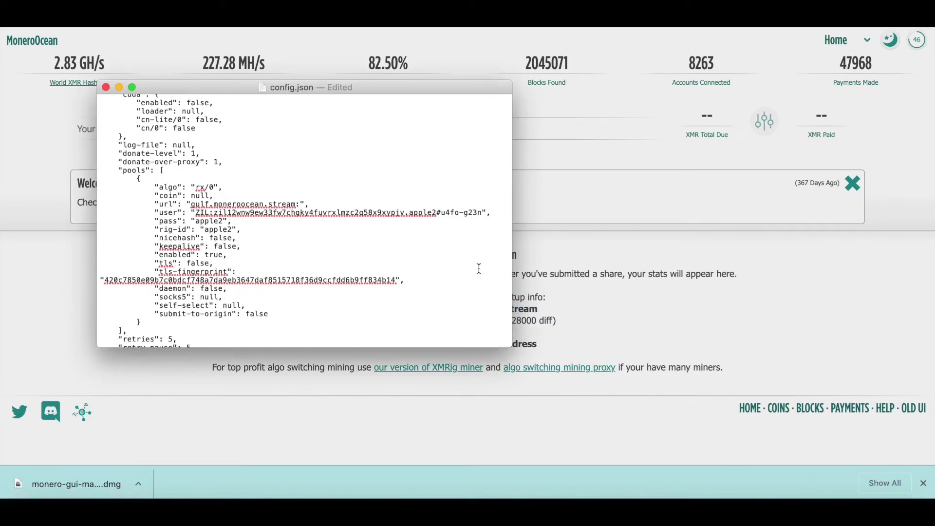
text(10128)
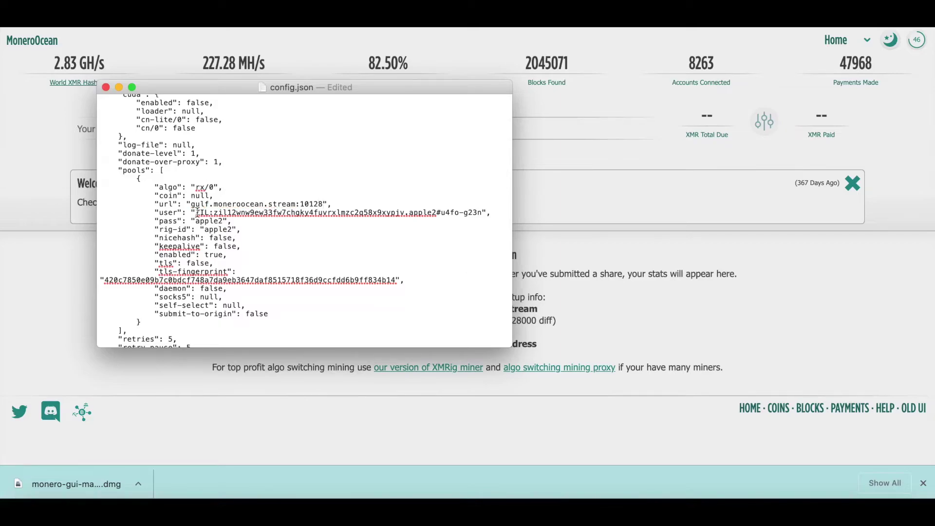
drag(194, 213, 483, 215)
key(BackSpace)
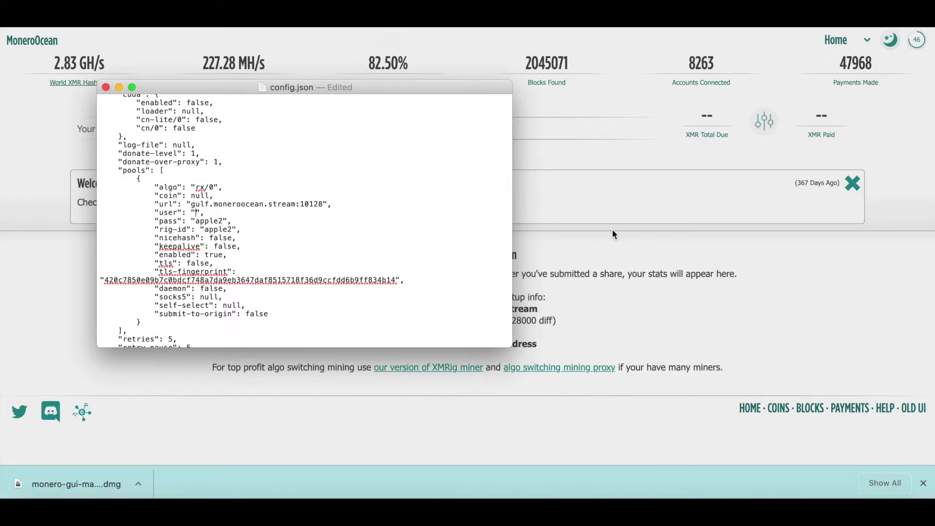
click(818, 509)
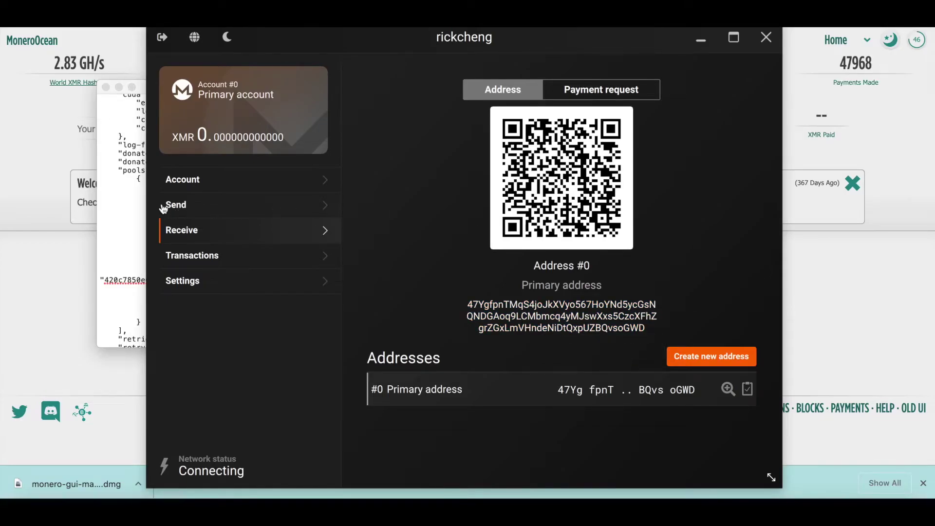
- Paste the Monero wallet address as the pool user and save config.json
click(139, 211)
text(47YgfpnTMqS4joJkXVyo567HoYNd5ycGsNQNDGAoq9LCMbmcq4yMJswXxs5CzcXFhZgrZGxLmVHndeNiDtQxpUZBQvsoGWD)
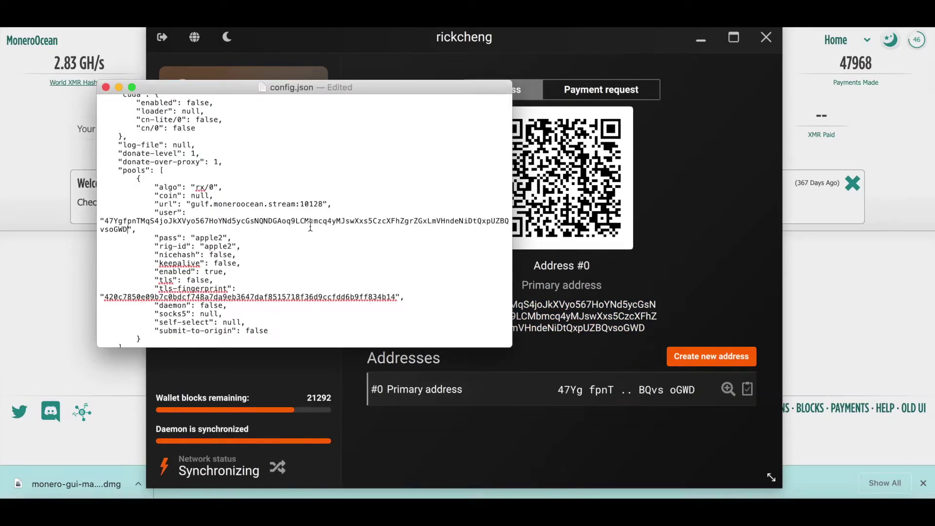
double_click(210, 238)
double_click(224, 246)
click(299, 235)
scroll(299, 235, down, 3)
scroll(298, 235, up, 3)
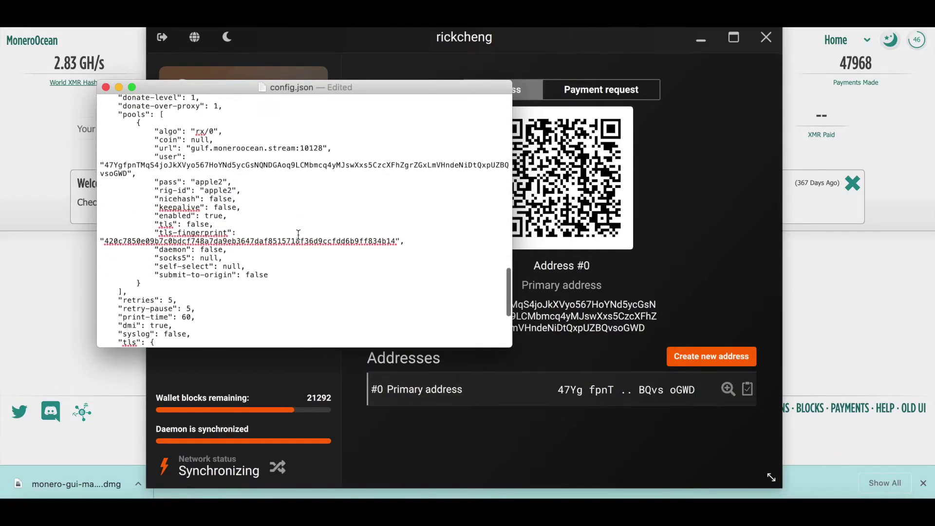
scroll(298, 235, up, 3)
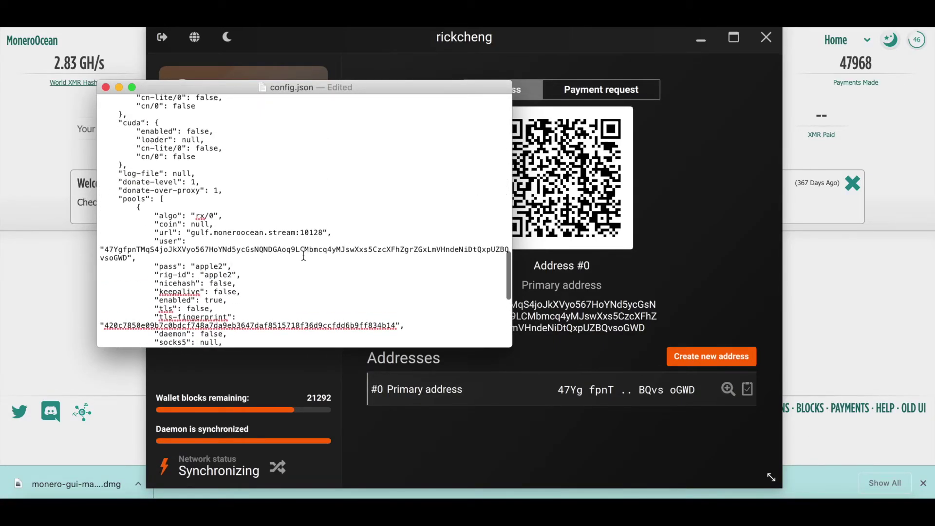
key(super+s)
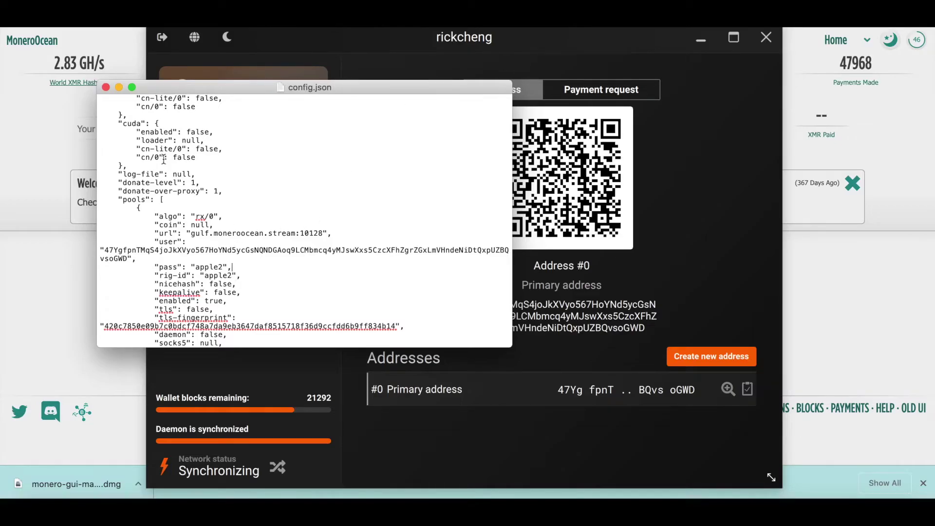
- Close TextEdit and launch the xmrig executable from the xmrig-6.16.3 folder
click(106, 89)
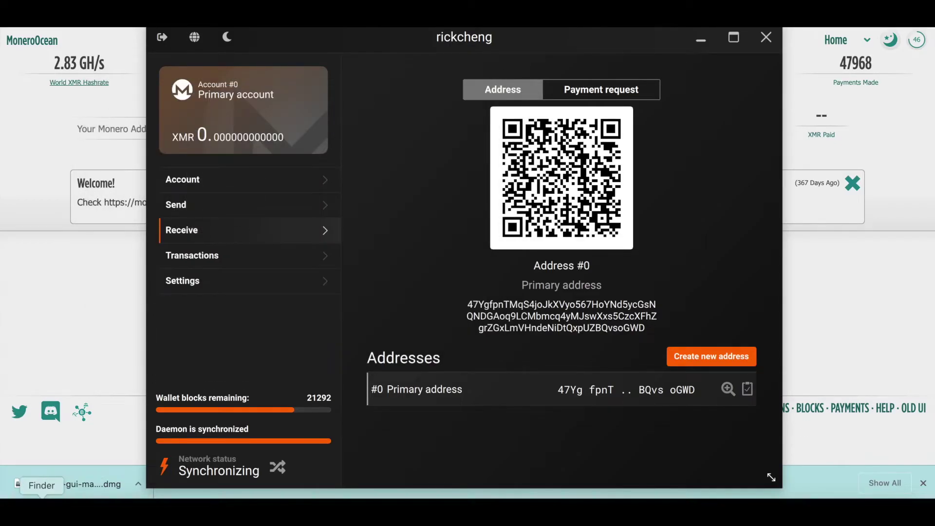
click(42, 497)
click(360, 207)
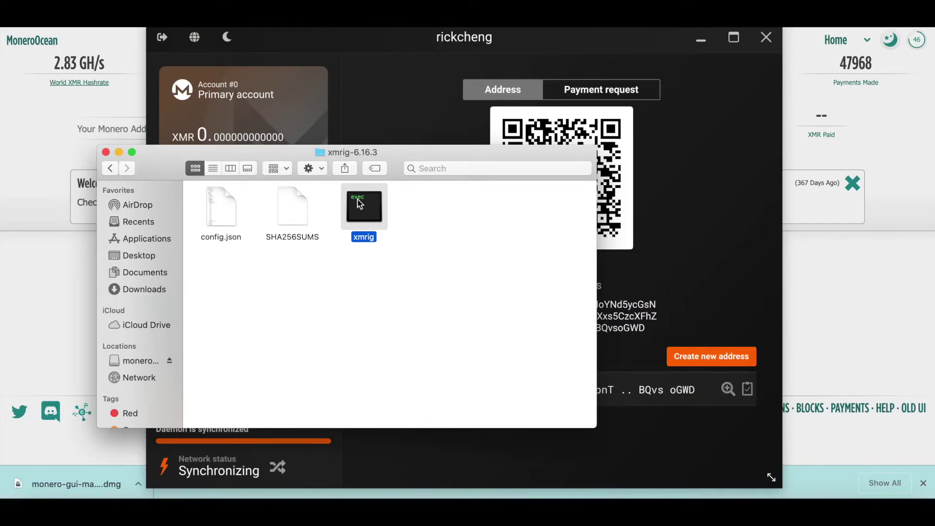
double_click(358, 202)
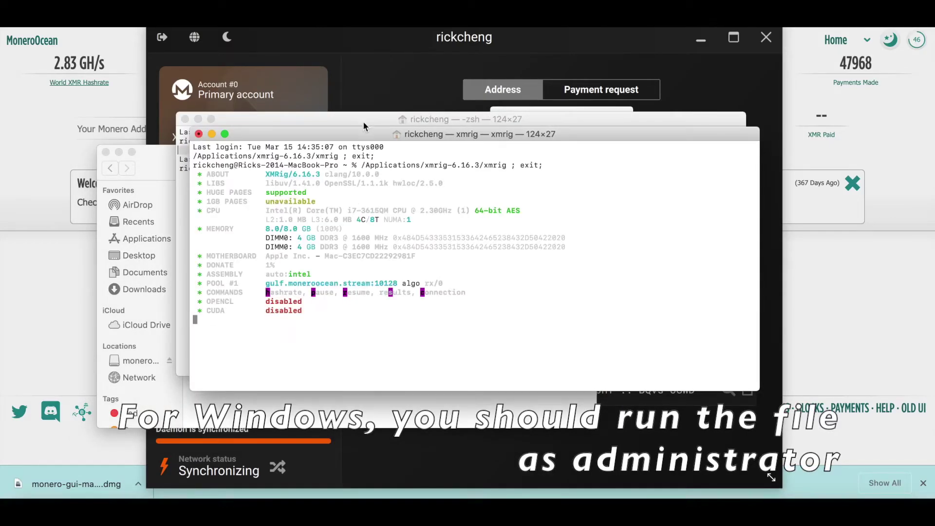
- Let XMRig mine on gulf.moneroocean.stream:10128, checking hashrate and results until 2 shares are accepted
drag(379, 131, 483, 83)
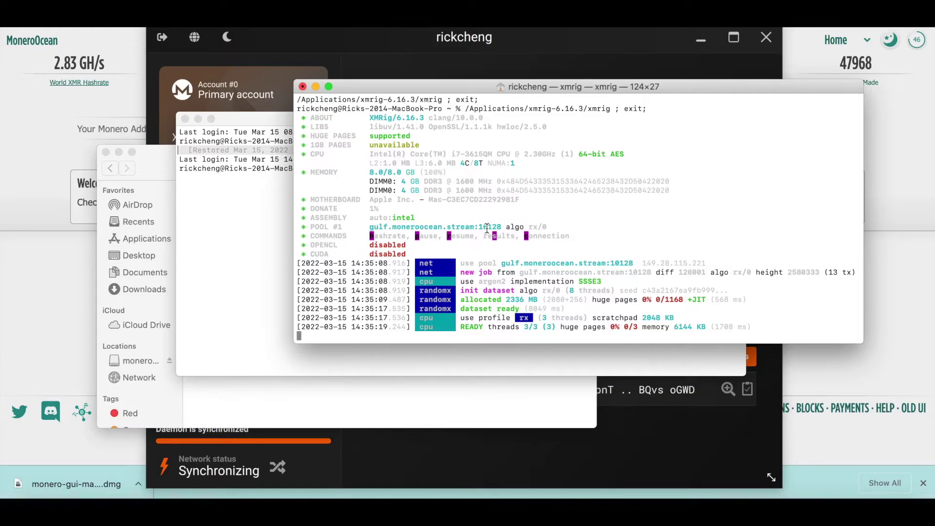
key(h)
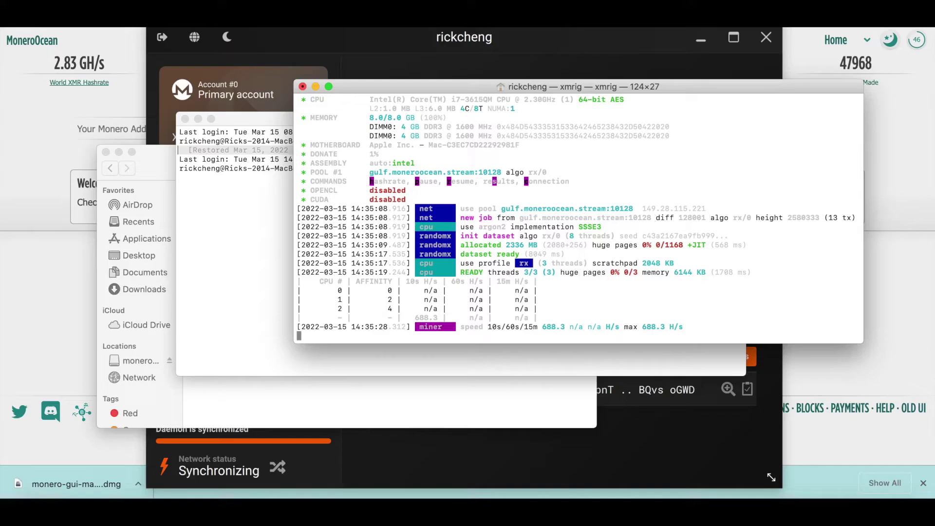
key(r)
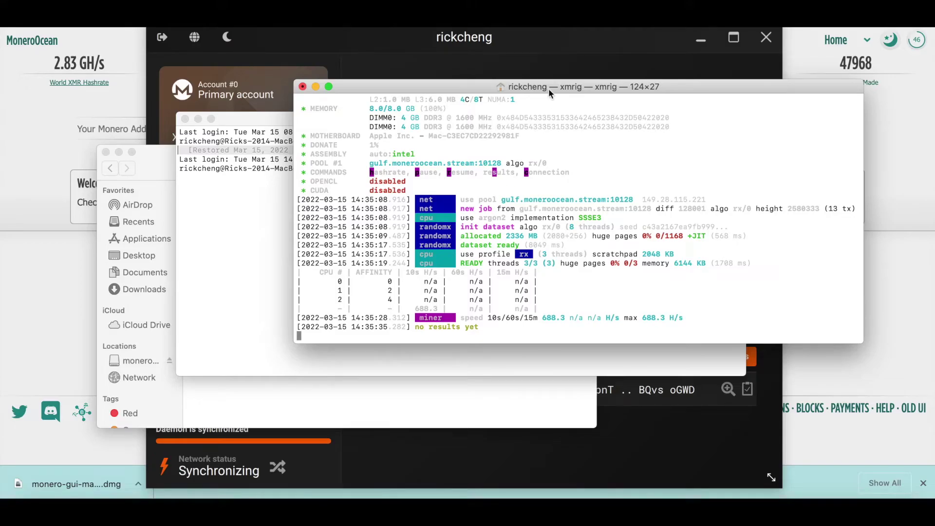
drag(549, 89, 446, 101)
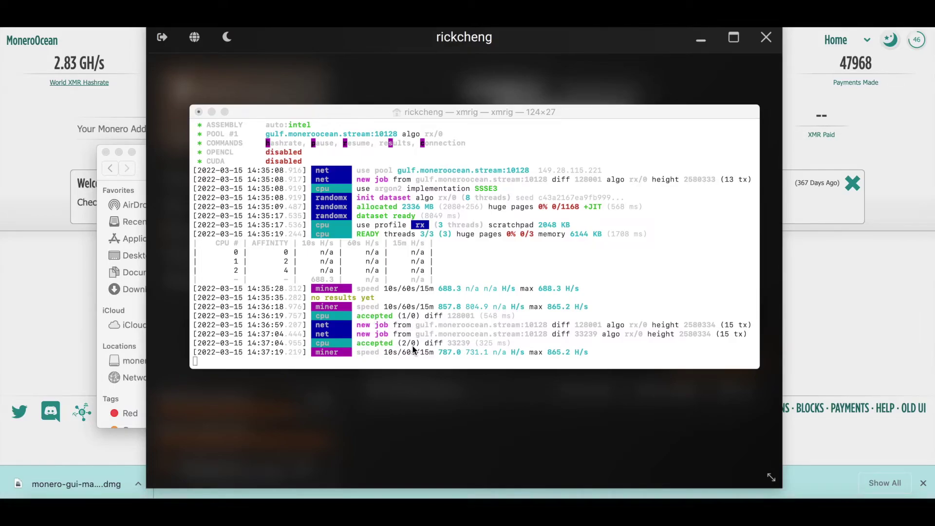
- Print XMRig's results summary (2 accepted, 100%, 83.8s average) and the per-CPU hashrate table
click(397, 230)
key(r)
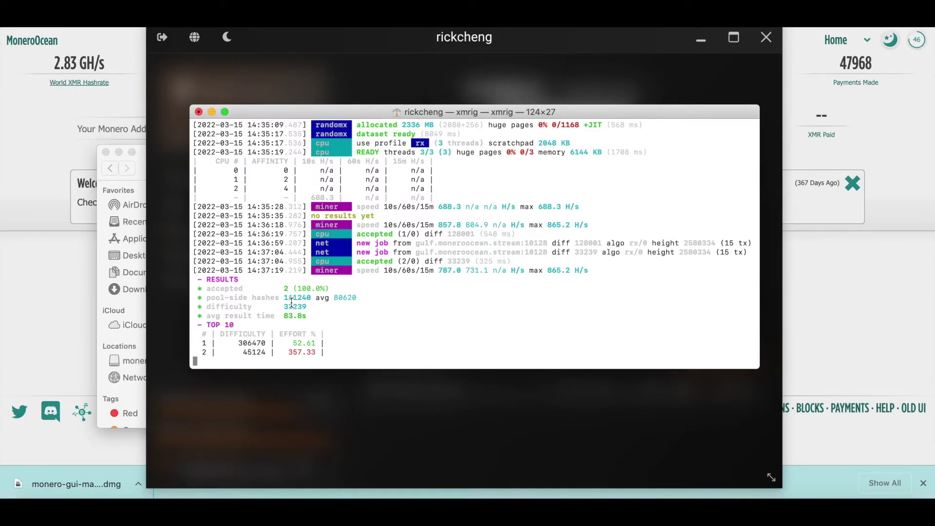
key(h)
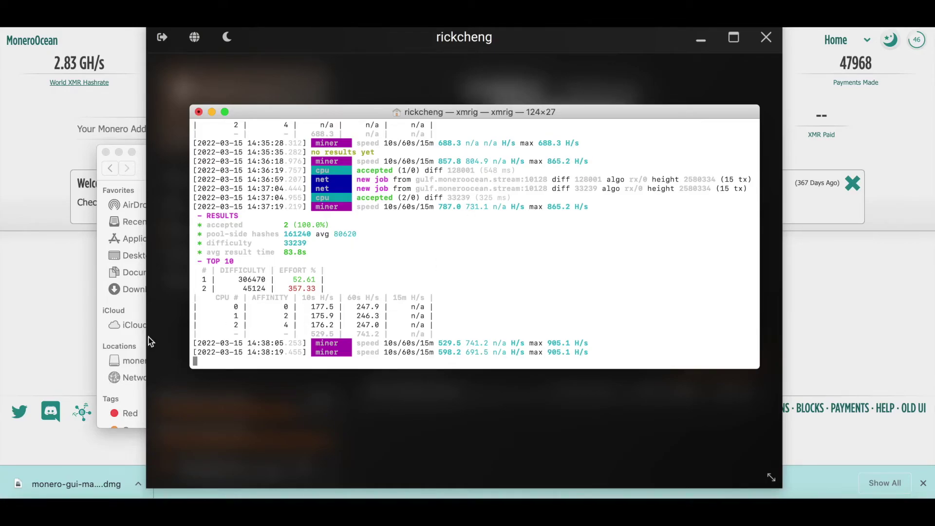
- Look at minexmr.com's miner dashboard from MiningPoolStats, then return to MoneroOcean's address lookup field
click(66, 282)
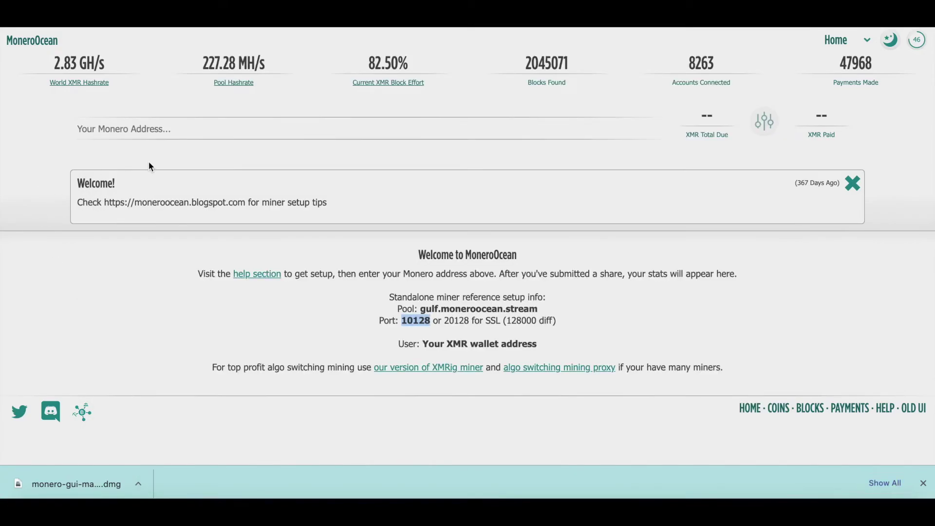
click(141, 127)
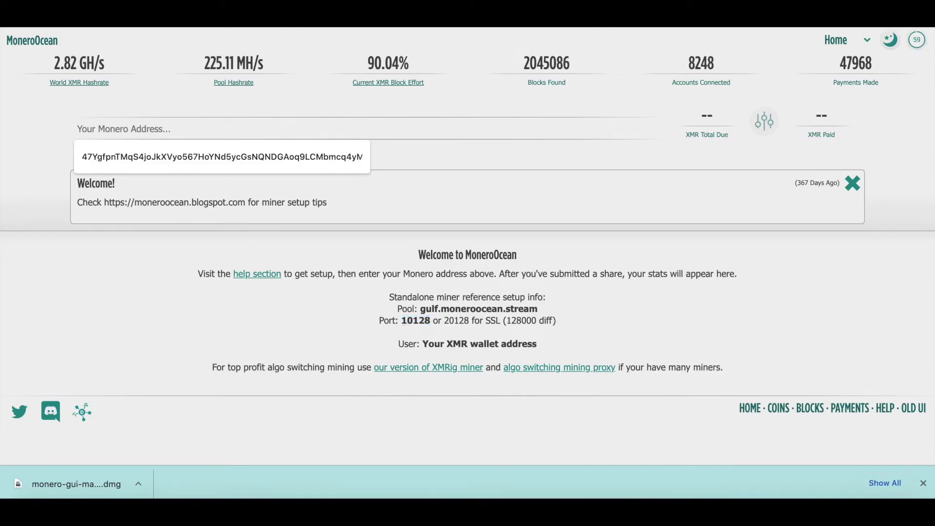
click(249, 12)
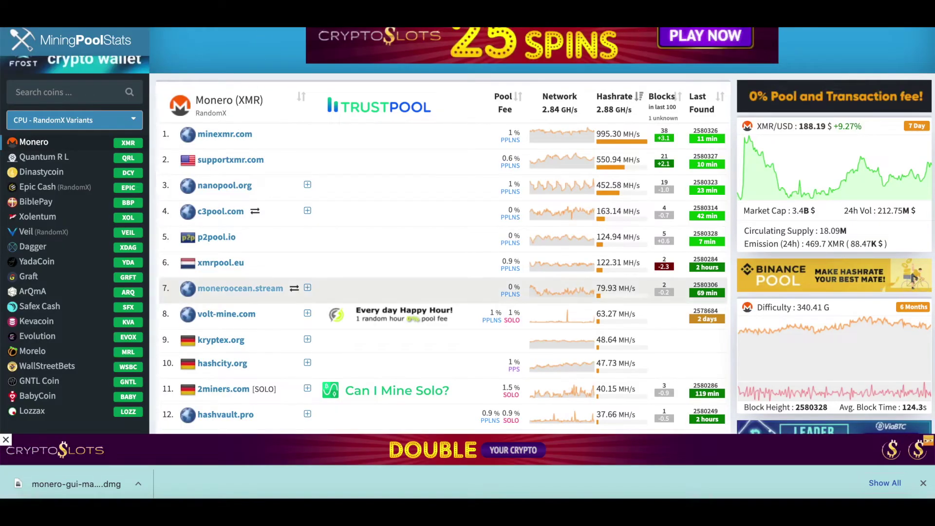
click(227, 135)
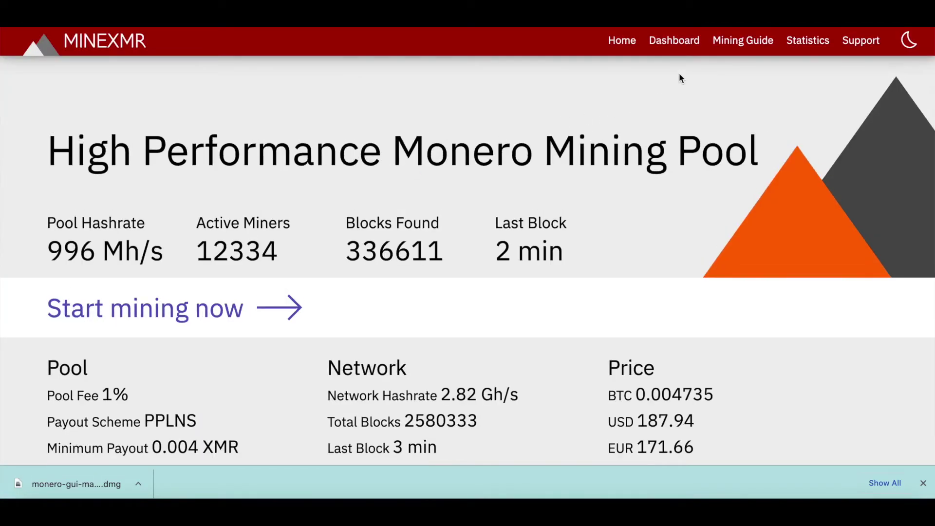
click(679, 42)
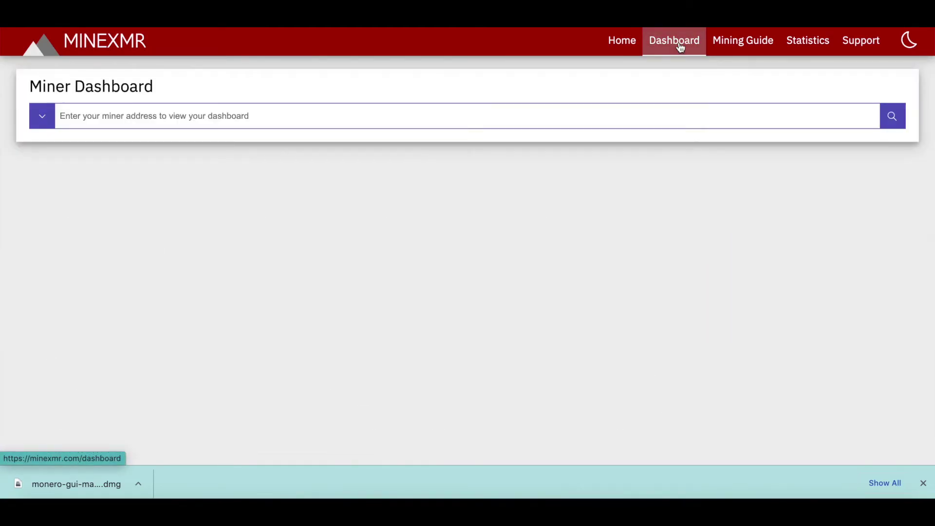
click(418, 122)
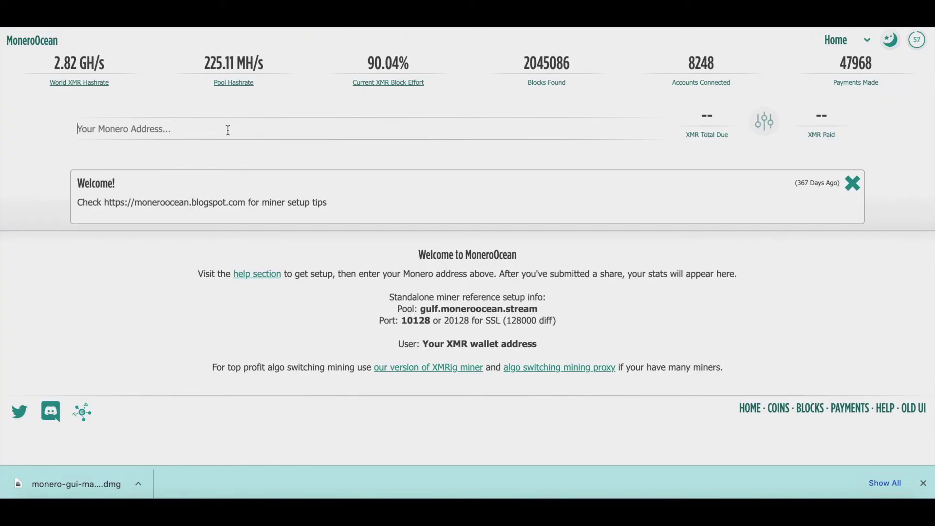
click(228, 130)
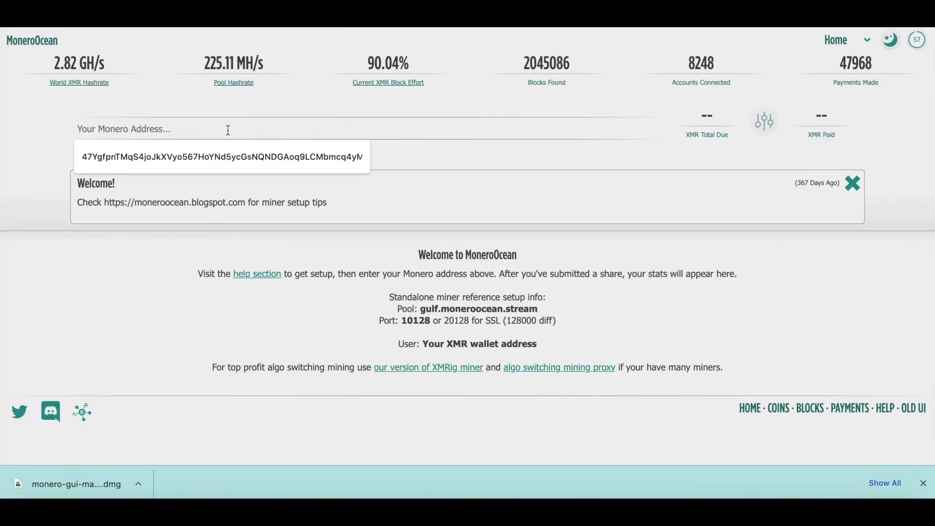
- Load the saved wallet address on MoneroOcean: 0.008442 XMR due, windows1 at 908.05 H/s
click(200, 159)
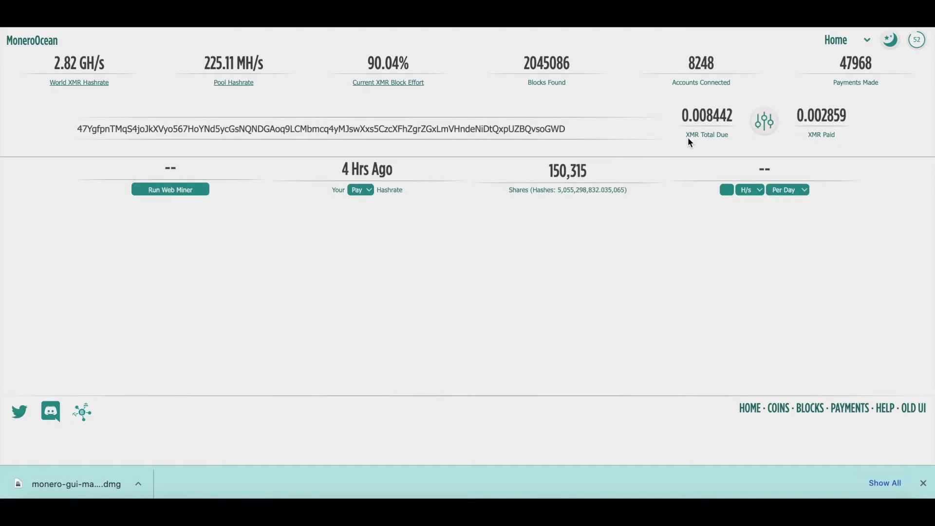
drag(682, 116, 731, 118)
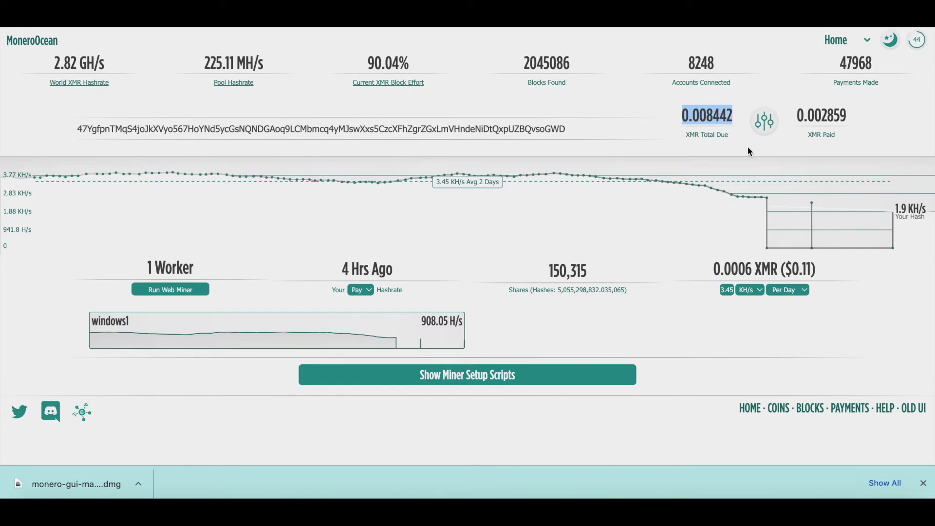
click(742, 83)
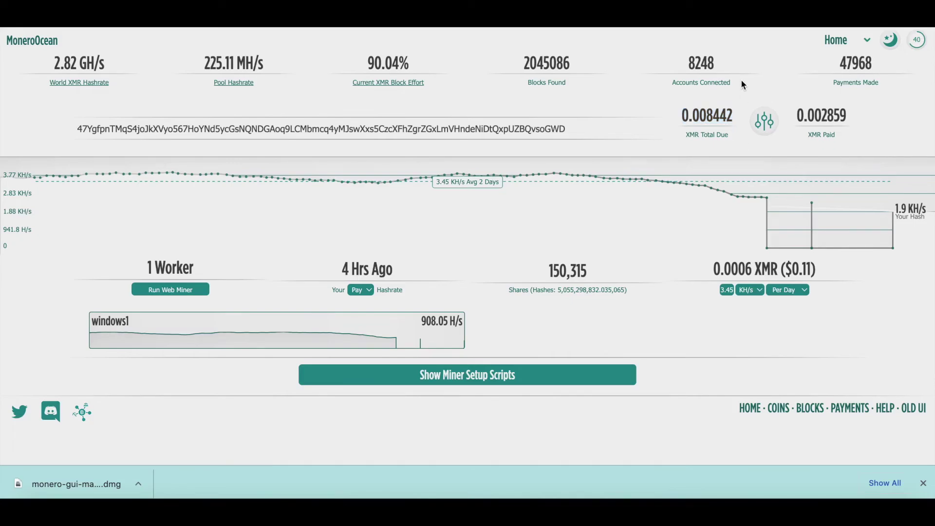
- Show the wallet's payment history (one 0.00285903 XMR payment, 15 days ago) and bring Terminal forward
click(765, 121)
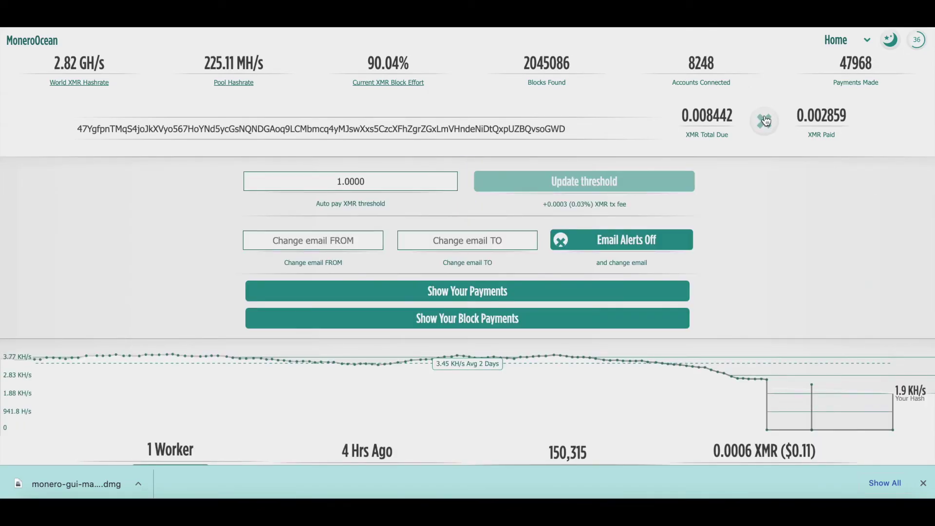
click(772, 128)
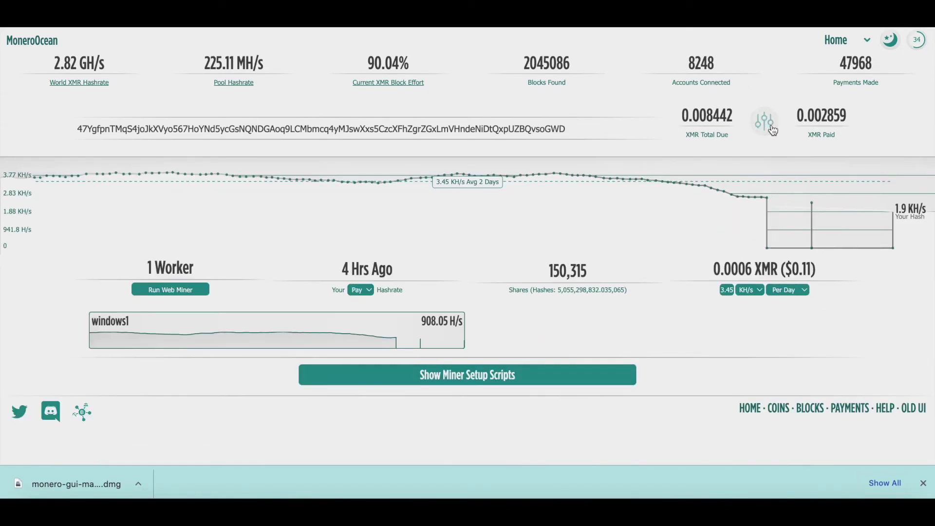
click(764, 121)
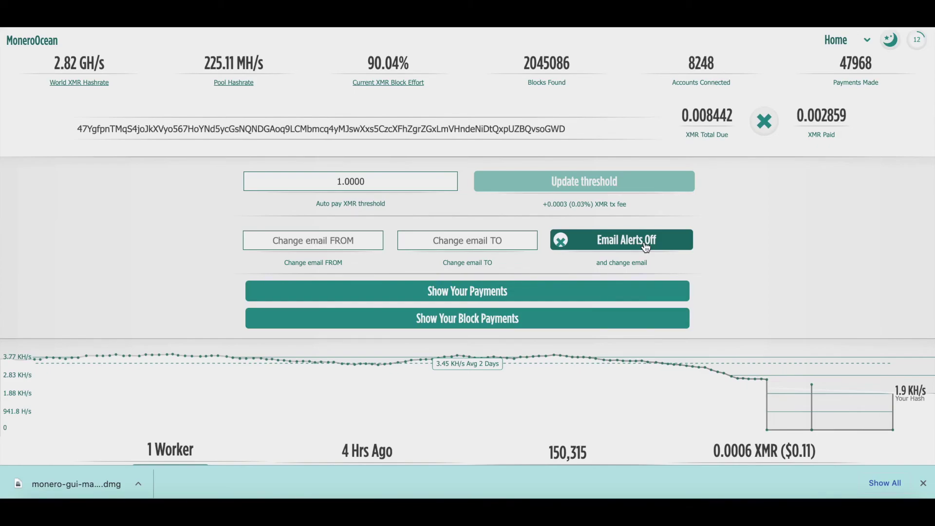
click(573, 288)
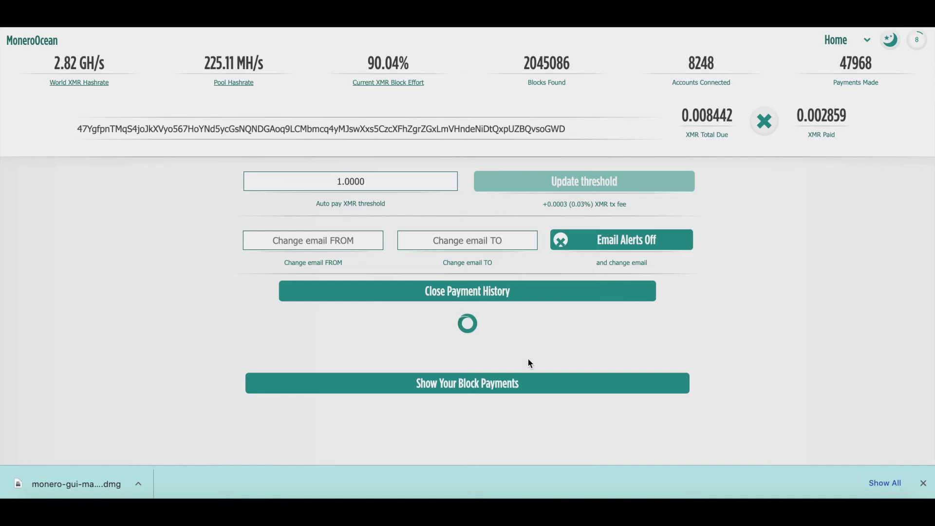
scroll(528, 360, down, 2)
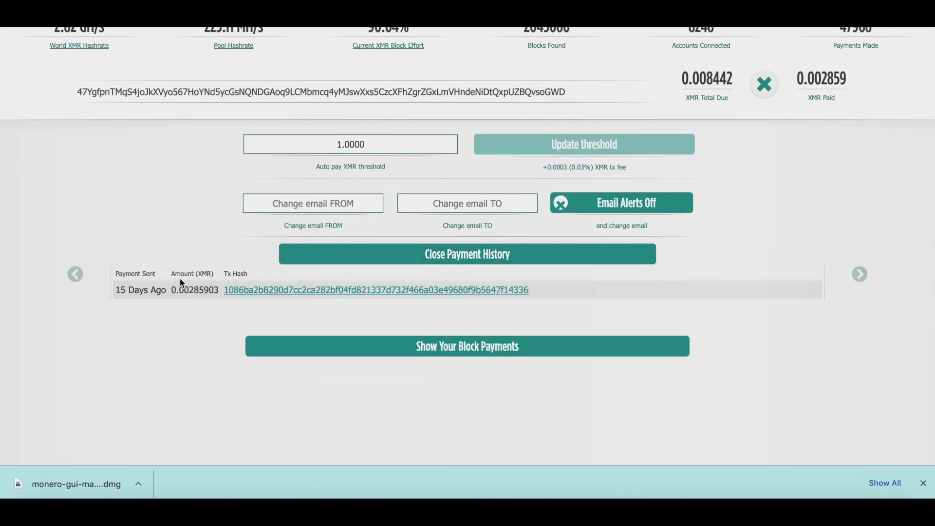
scroll(179, 280, up, 1)
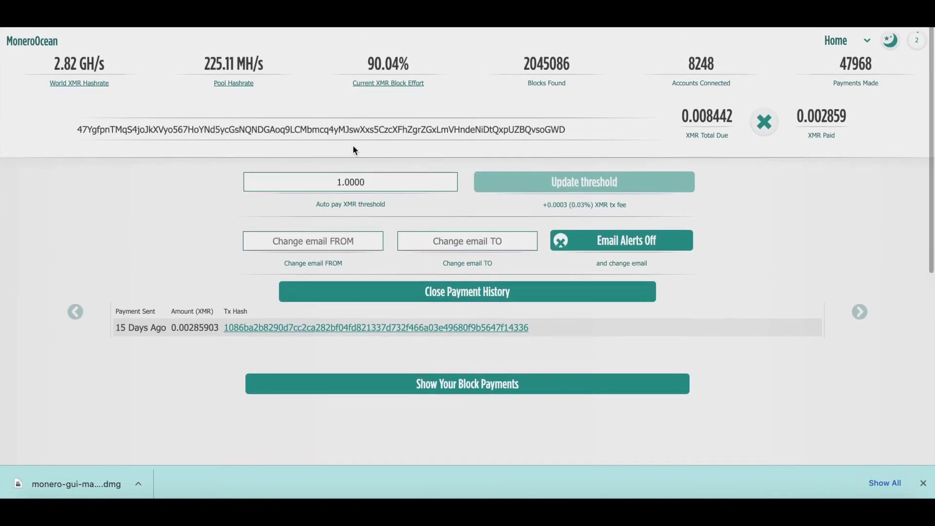
click(758, 506)
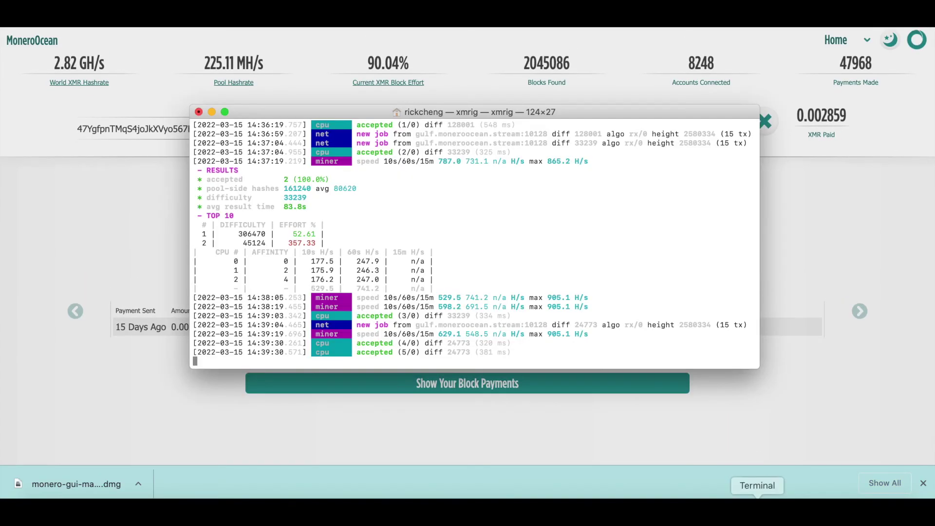